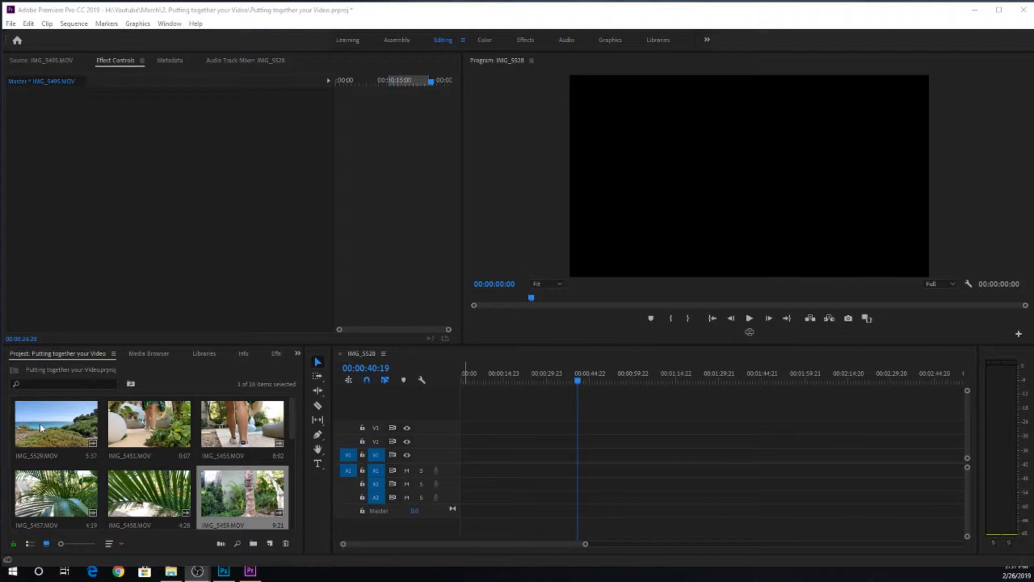
# Step: Select all items in the project and interpret their footage at an assumed frame rate of 23.976 fps
pyautogui.click(40, 427)
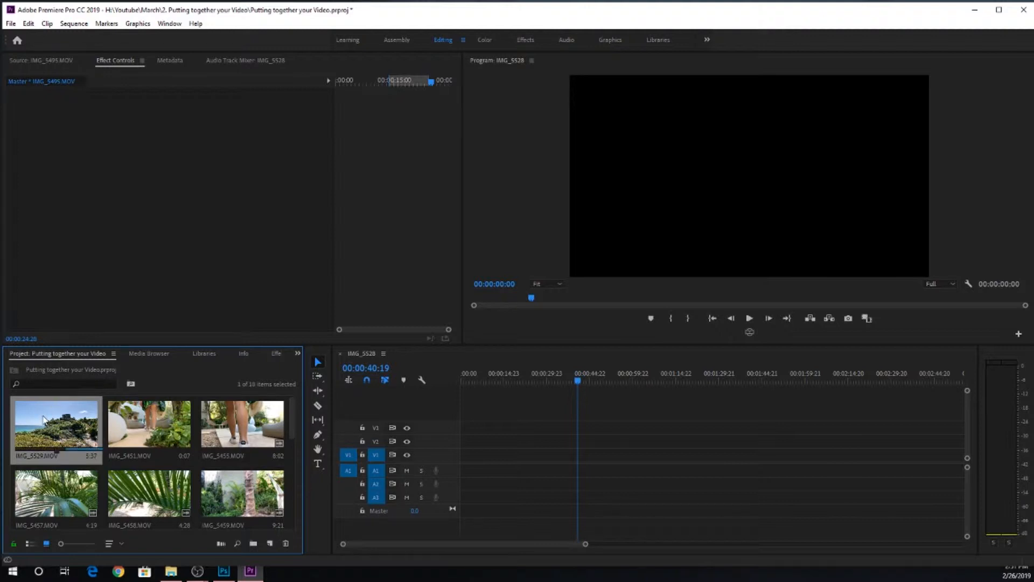
pyautogui.scroll(-5, 241, 455)
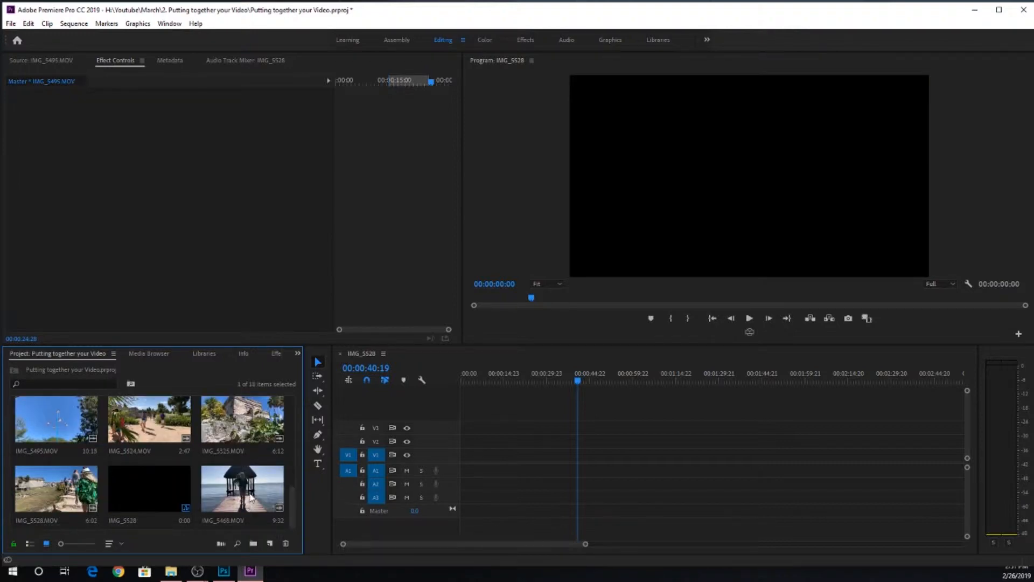
pyautogui.hotkey('ctrl', 'a')
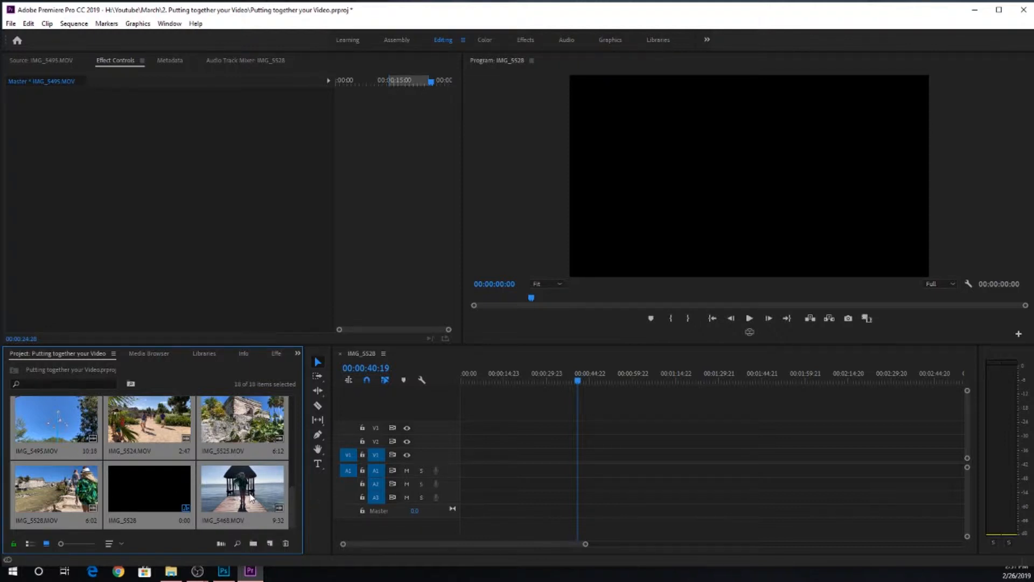
pyautogui.rightClick(251, 497)
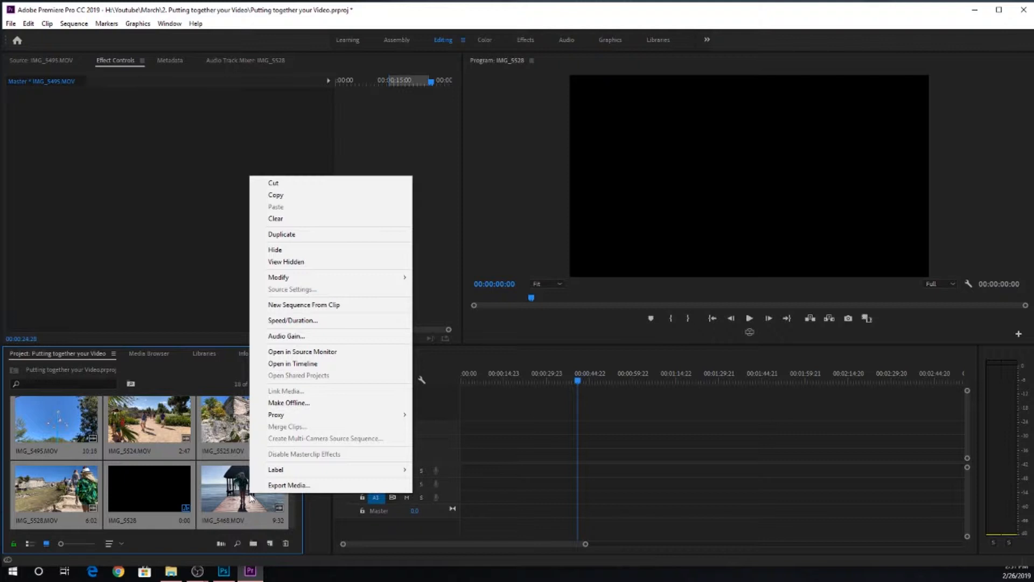
pyautogui.moveTo(351, 278)
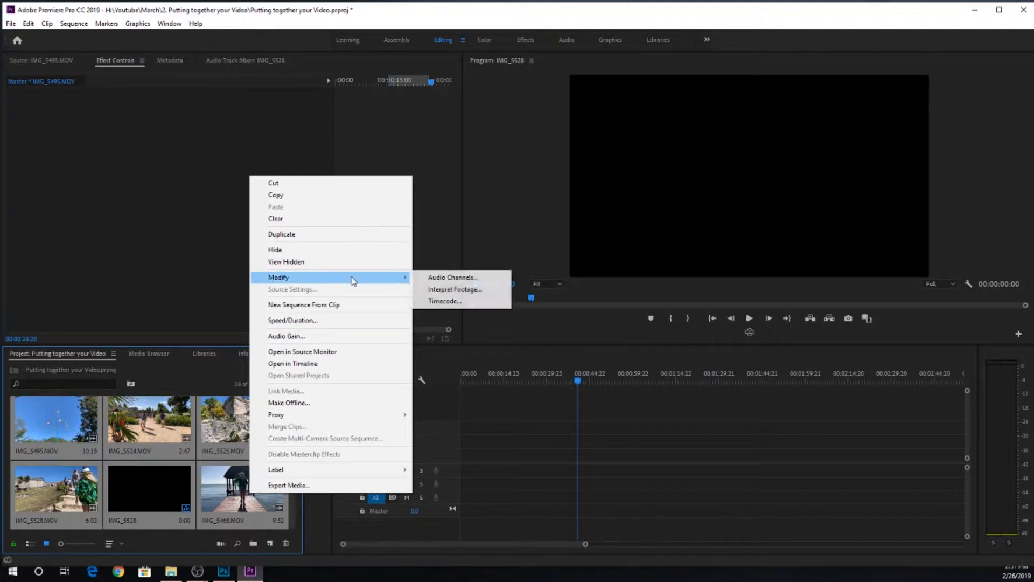
pyautogui.click(443, 289)
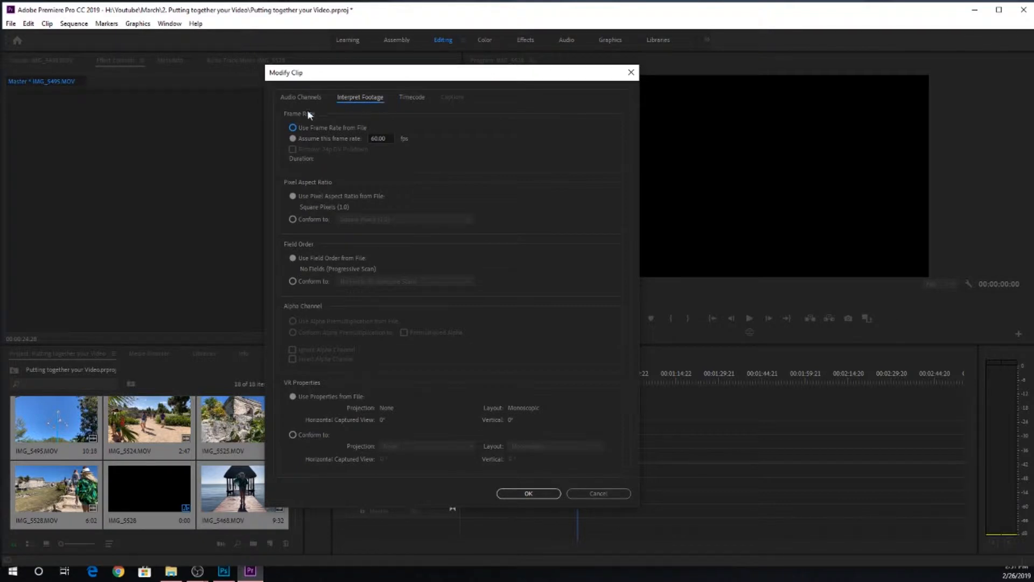
pyautogui.click(248, 131)
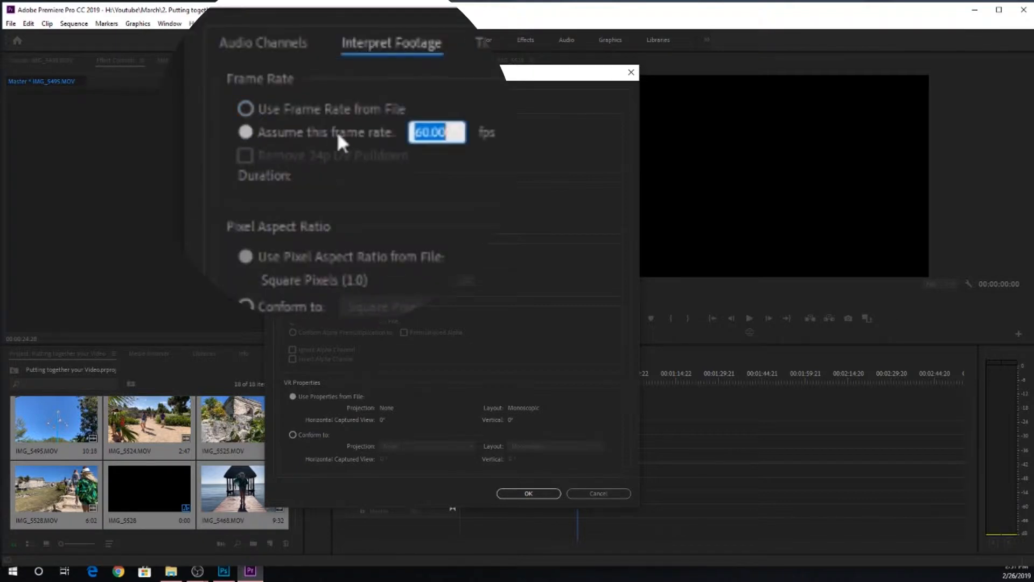
pyautogui.click(457, 132)
pyautogui.moveTo(457, 132); pyautogui.dragTo(238, 138)
pyautogui.write('23.976')
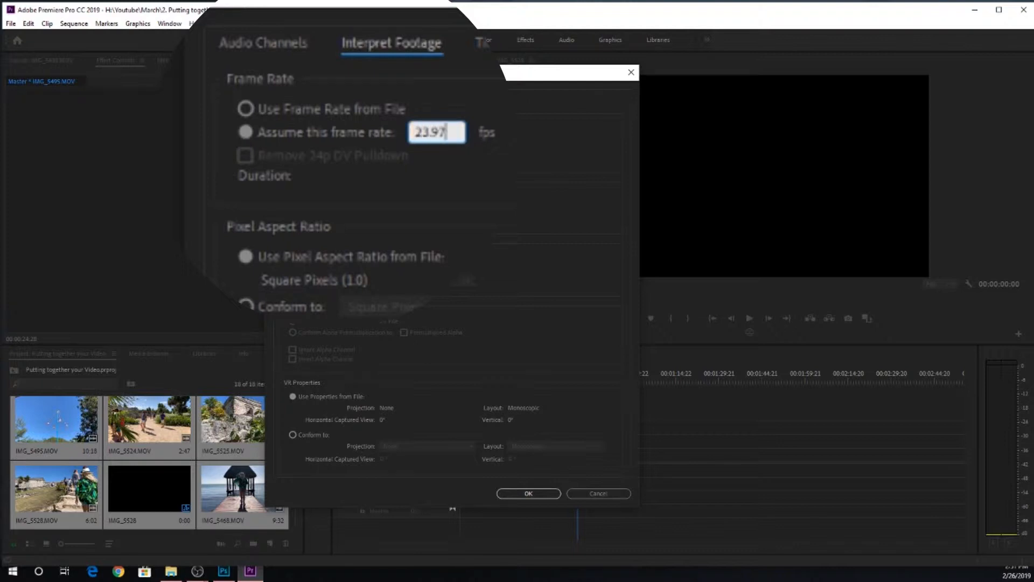
pyautogui.click(532, 491)
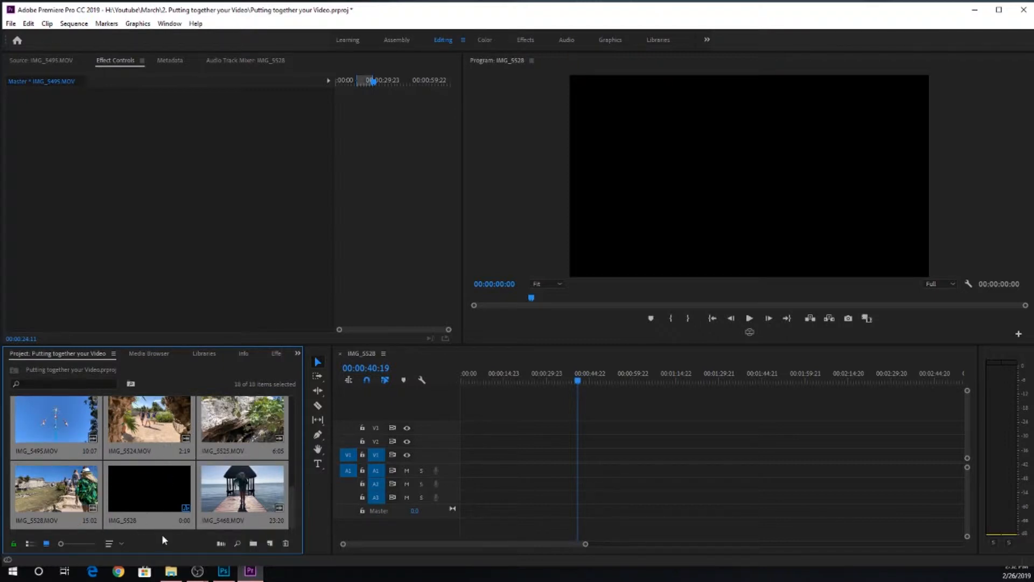
# Step: Open IMG_5524.MOV from the project in the Source Monitor
pyautogui.click(157, 519)
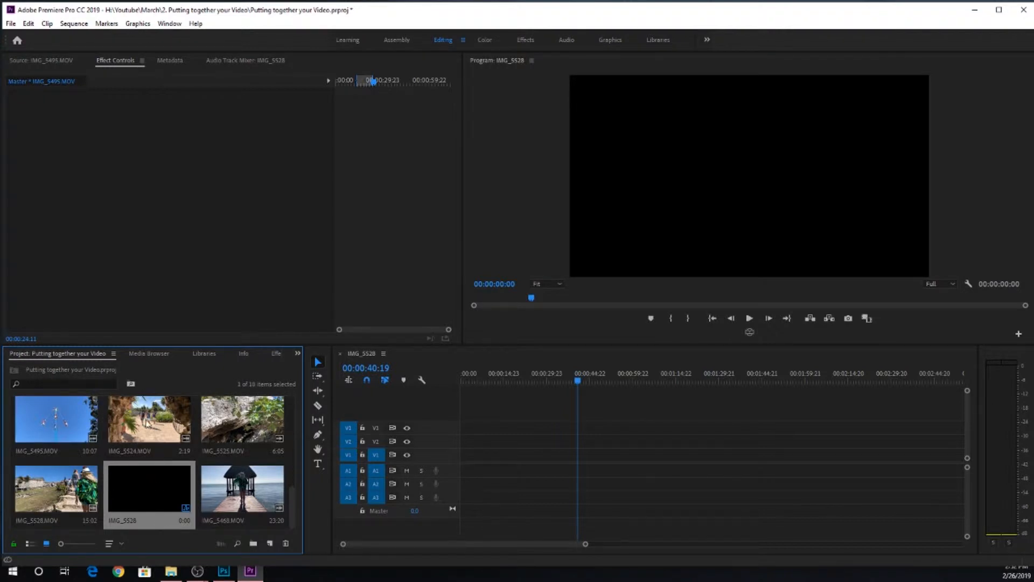
pyautogui.click(150, 430)
pyautogui.doubleClick(150, 430)
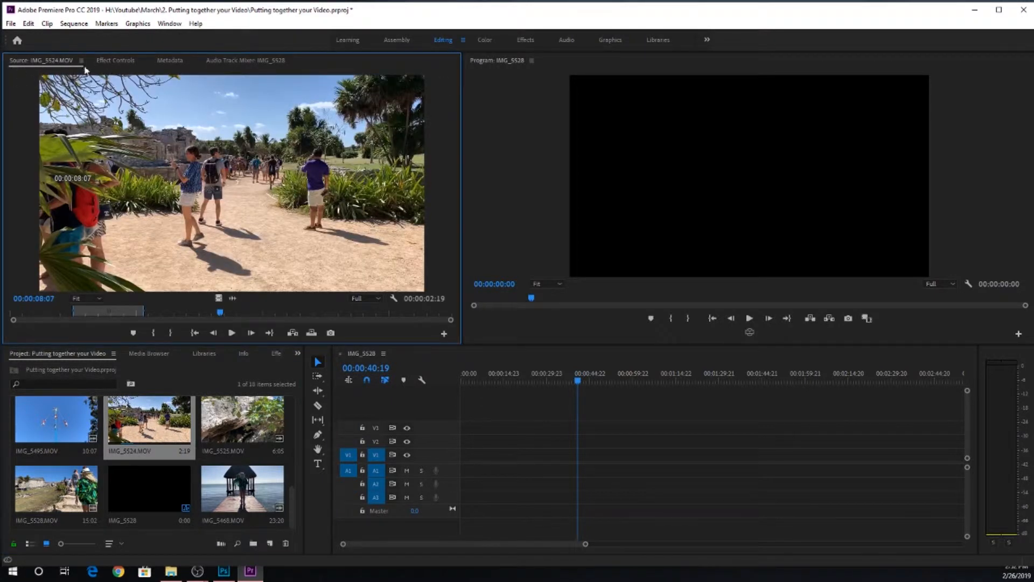
# Step: Mark an in point and an out point around a short passage in the middle of IMG_5524.MOV while playing it
pyautogui.press('i')
pyautogui.press('o')
pyautogui.moveTo(218, 315); pyautogui.dragTo(160, 321)
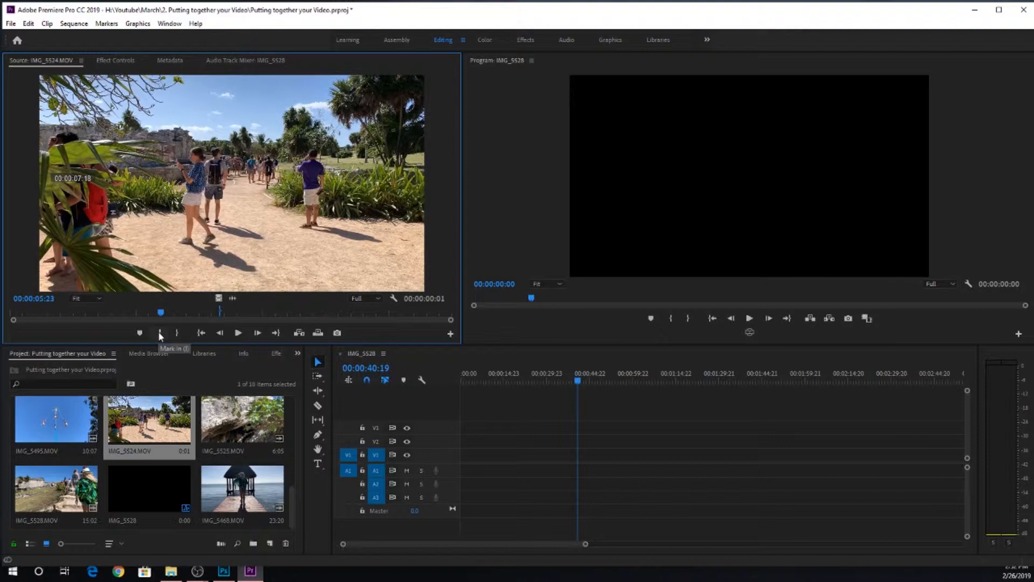
pyautogui.press('space')
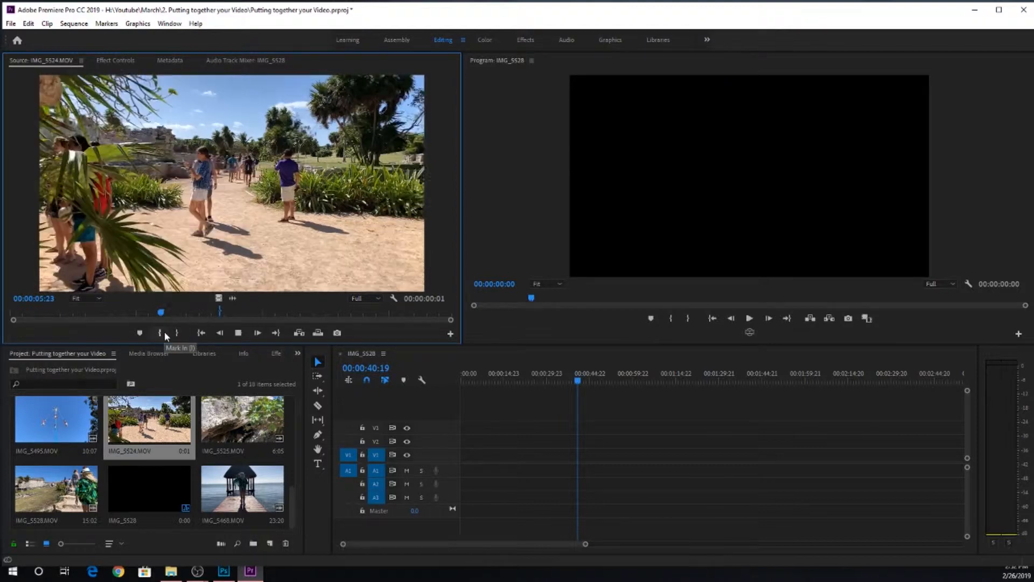
pyautogui.click(166, 333)
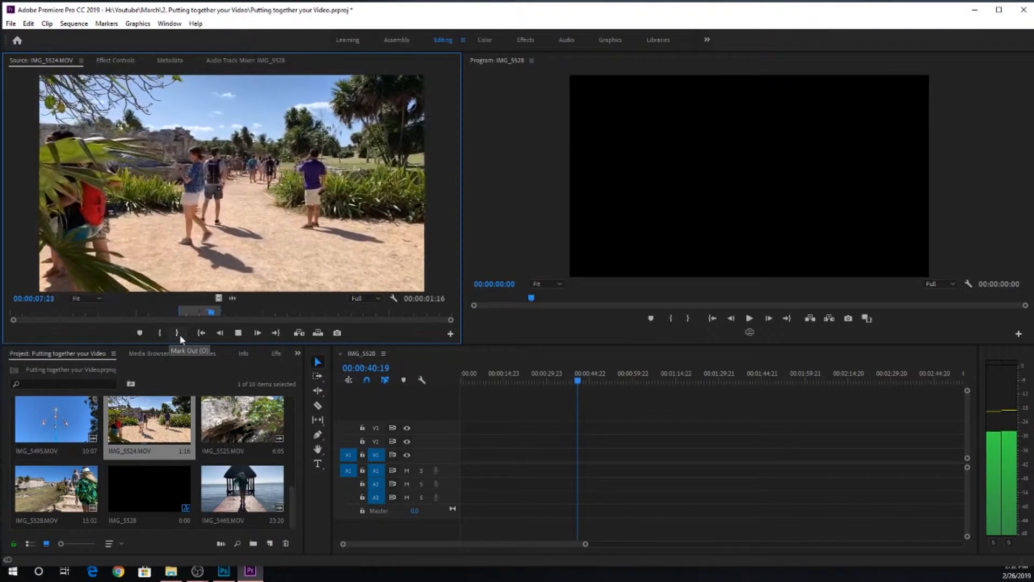
pyautogui.click(180, 334)
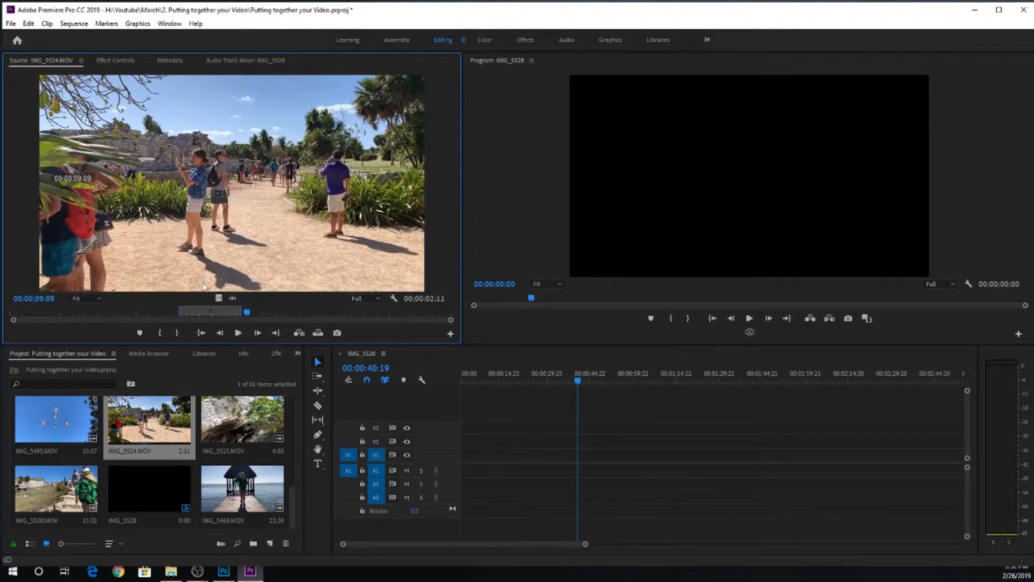
# Step: Mark IMG_5524.MOV with an in point at 00:00:00:20 and an out point at 00:00:07:00
pyautogui.moveTo(192, 308); pyautogui.dragTo(32, 319)
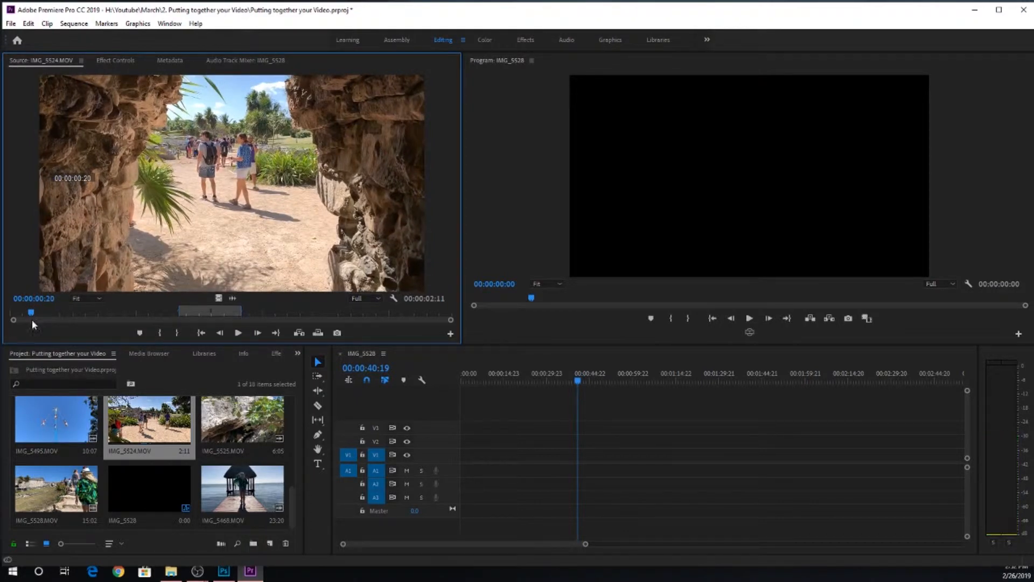
pyautogui.press('i')
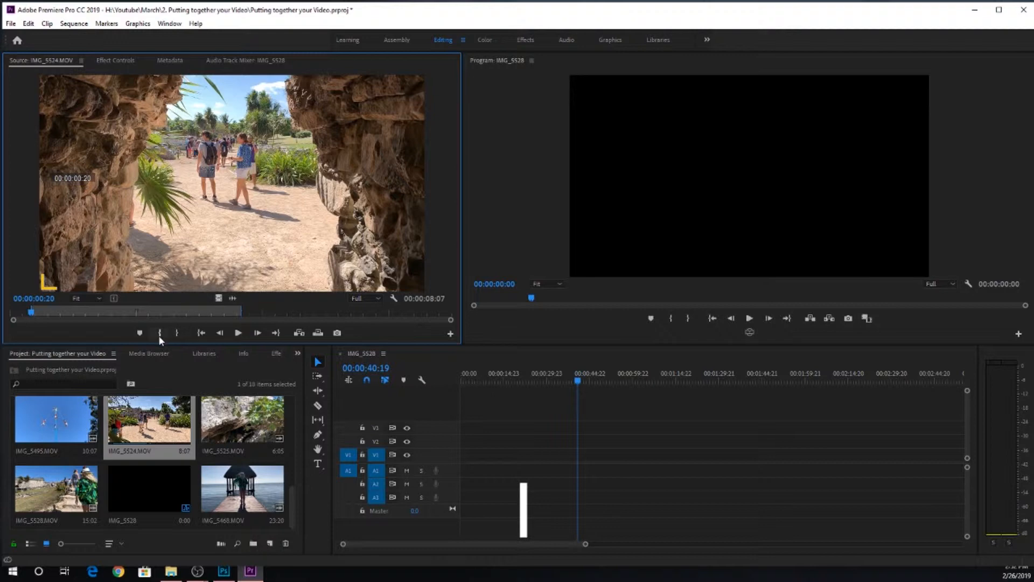
pyautogui.press('space')
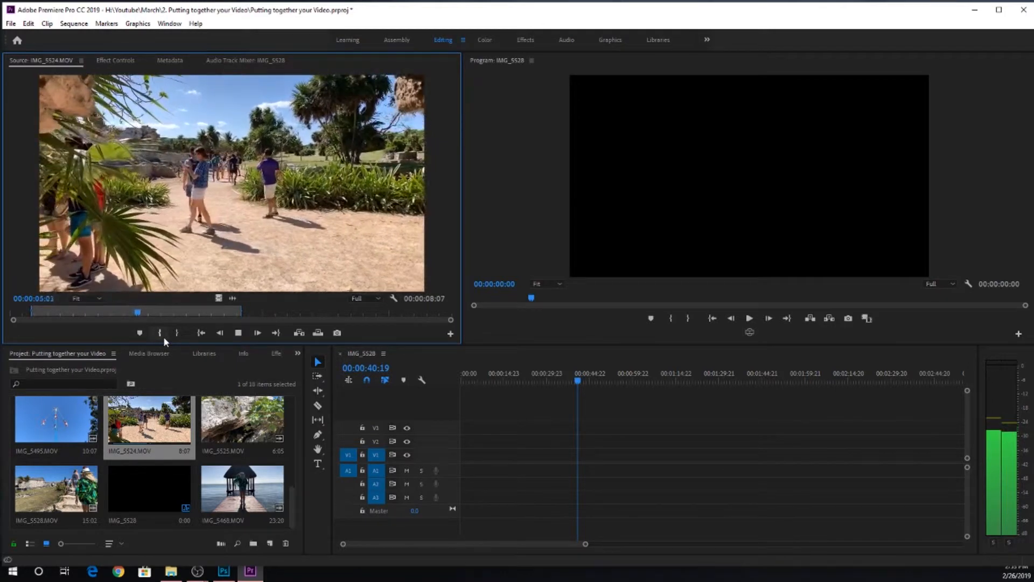
pyautogui.press('o')
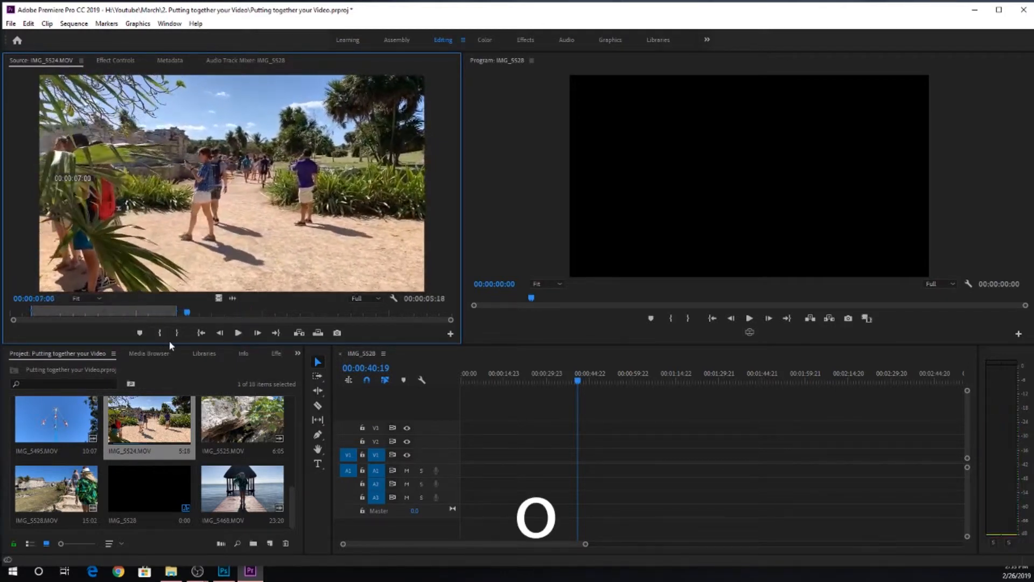
pyautogui.click(177, 333)
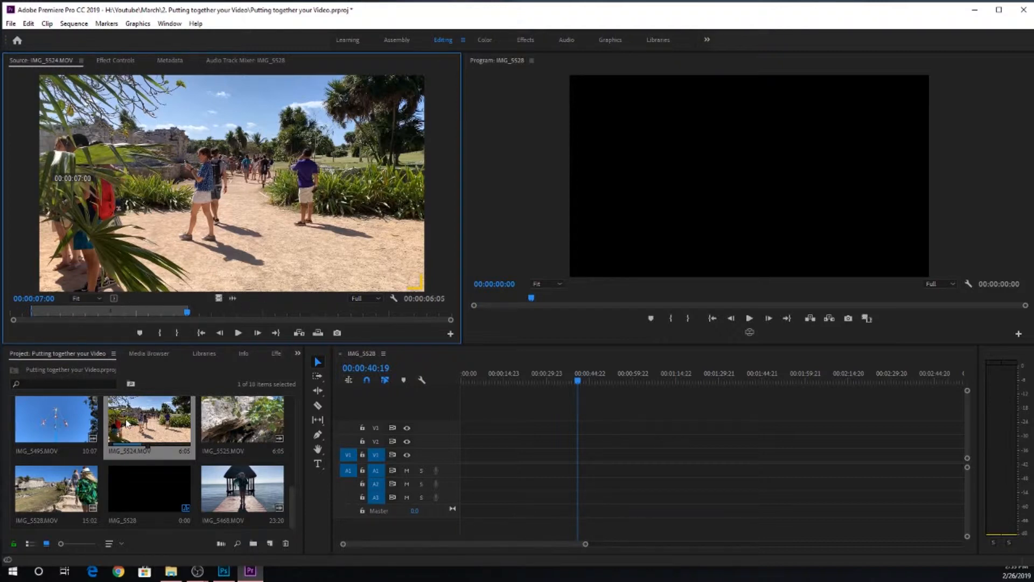
# Step: Open IMG_5525.MOV in the Source Monitor and switch between its audio waveform and its video, ending on the video
pyautogui.click(250, 416)
pyautogui.doubleClick(237, 430)
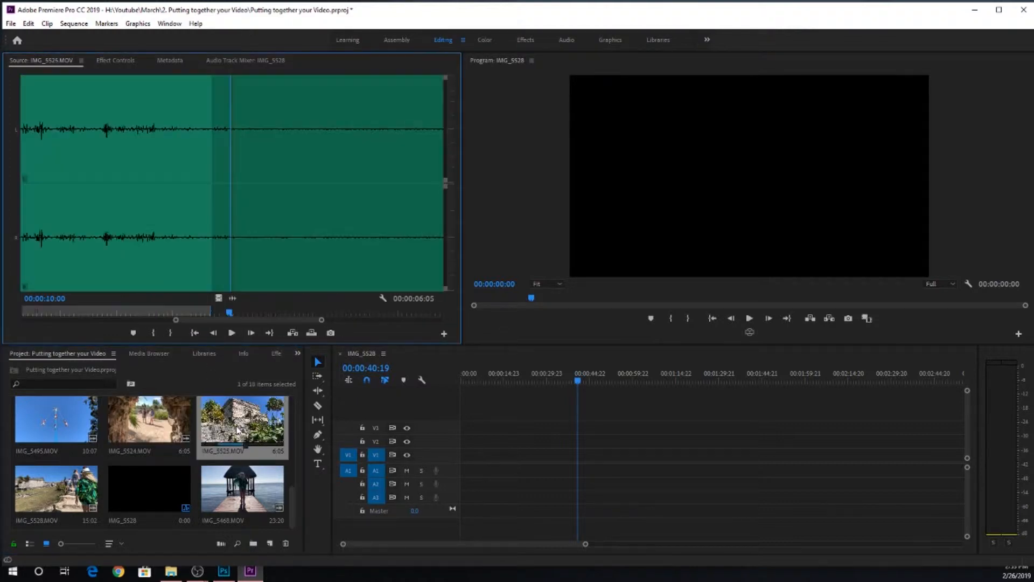
pyautogui.click(216, 297)
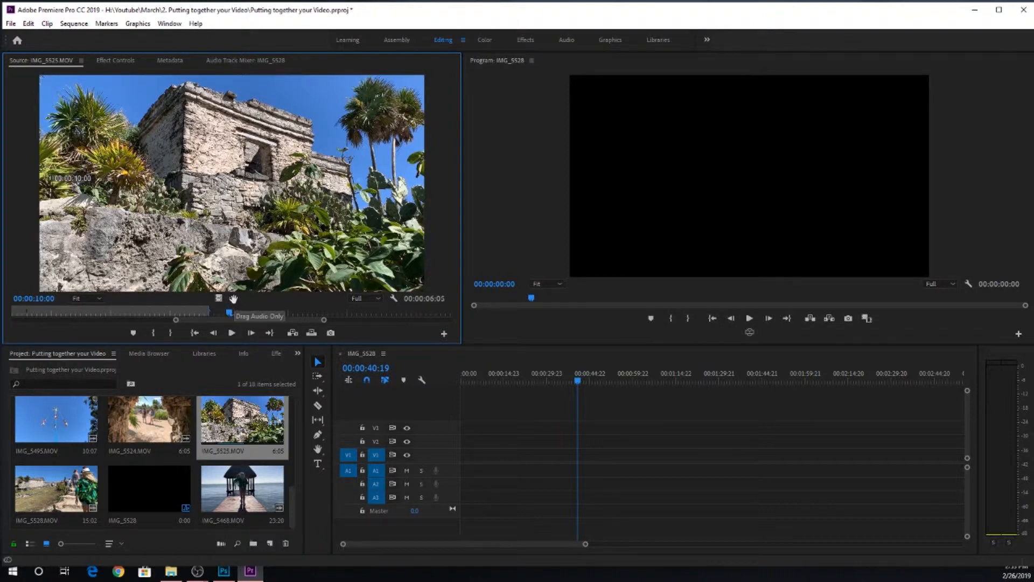
pyautogui.click(233, 298)
pyautogui.click(220, 298)
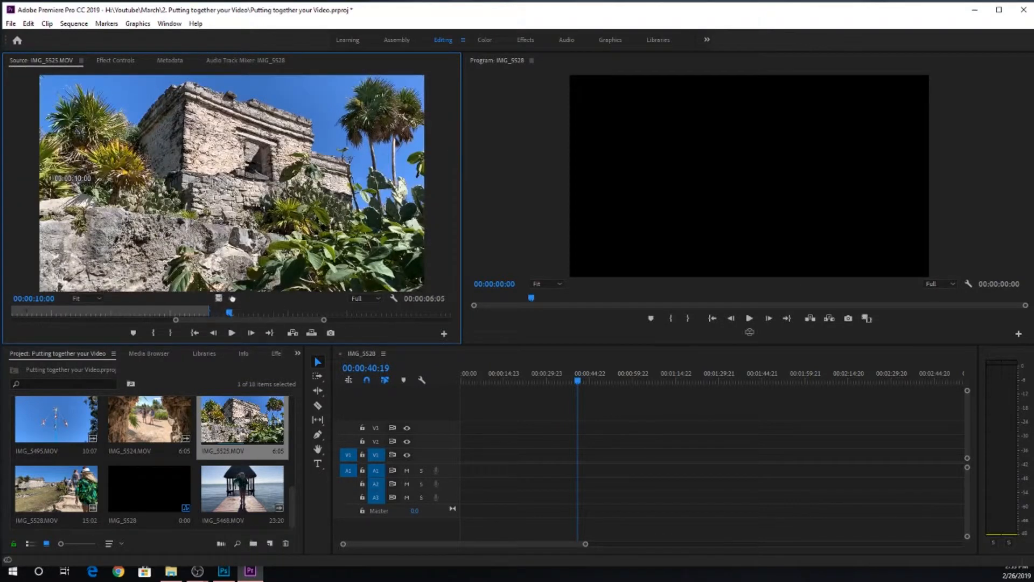
pyautogui.click(232, 298)
pyautogui.click(220, 298)
# Step: Play IMG_5525.MOV from its beginning and mark a new in point and out point covering about seven seconds
pyautogui.moveTo(216, 315); pyautogui.dragTo(1, 318)
pyautogui.press('space')
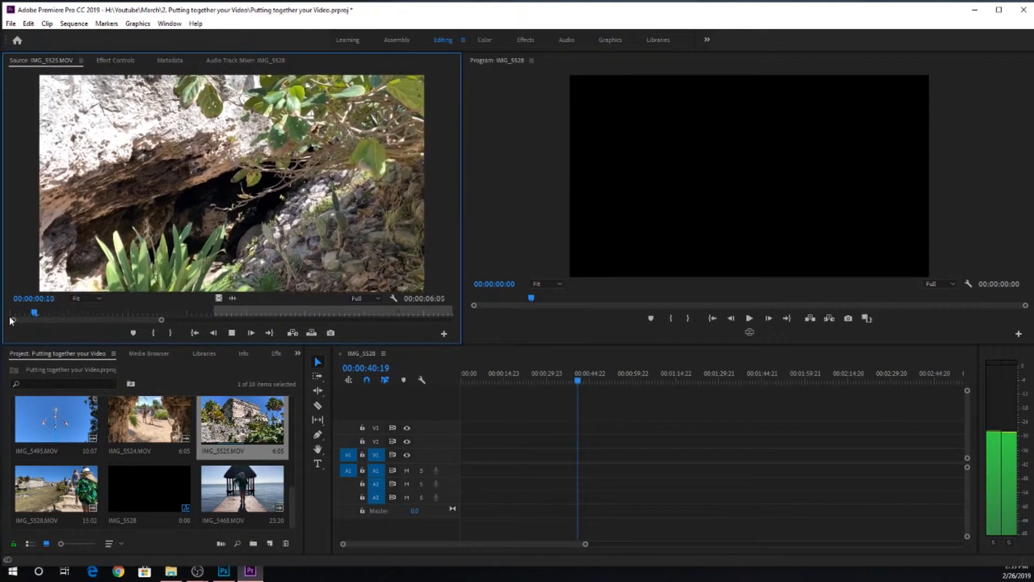
pyautogui.press('i')
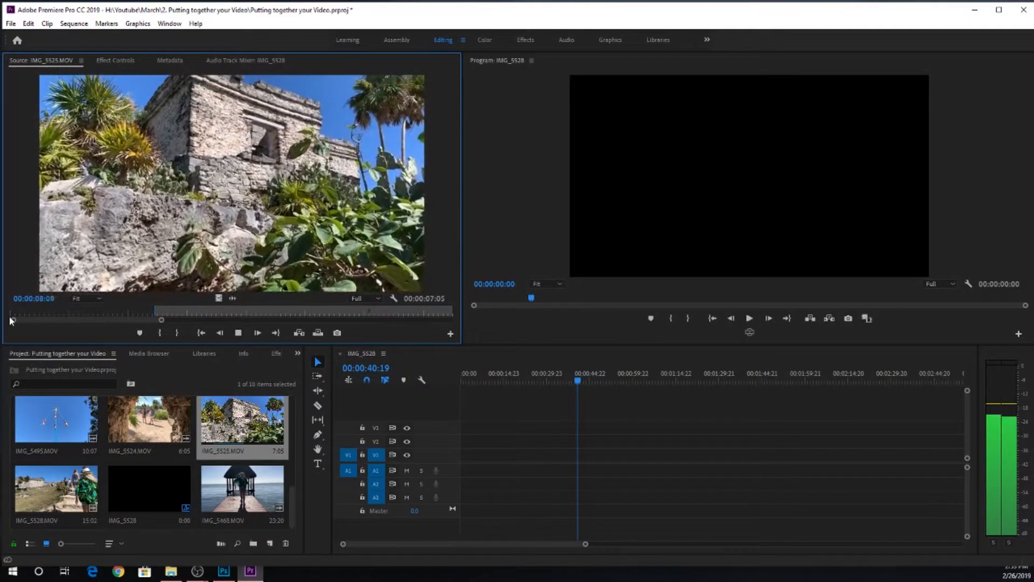
pyautogui.press('o')
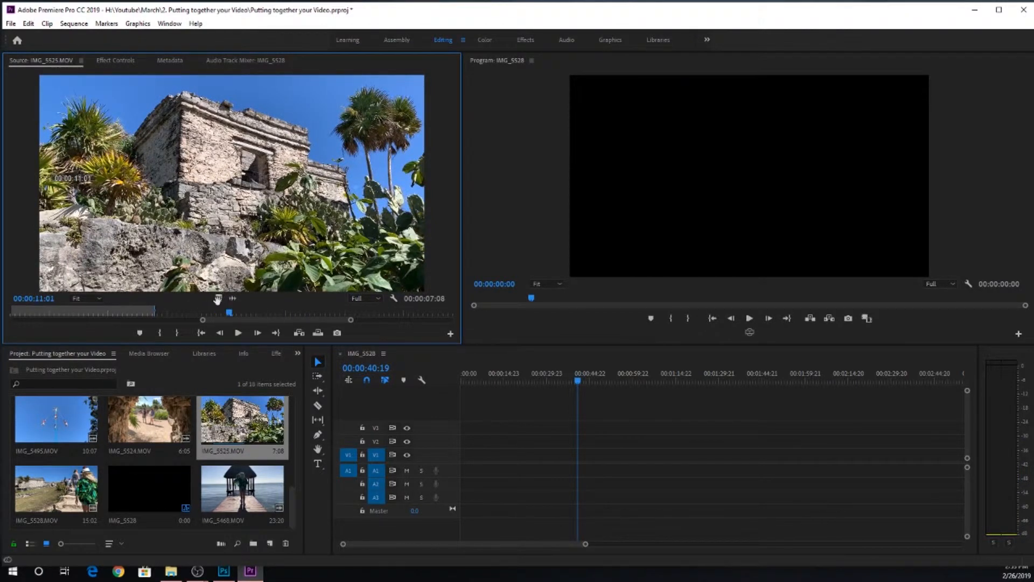
# Step: Place IMG_5525.MOV's marked video on V1 and audio on A1 at the sequence start, and insert the marked clip at the playhead
pyautogui.moveTo(218, 299); pyautogui.dragTo(469, 467)
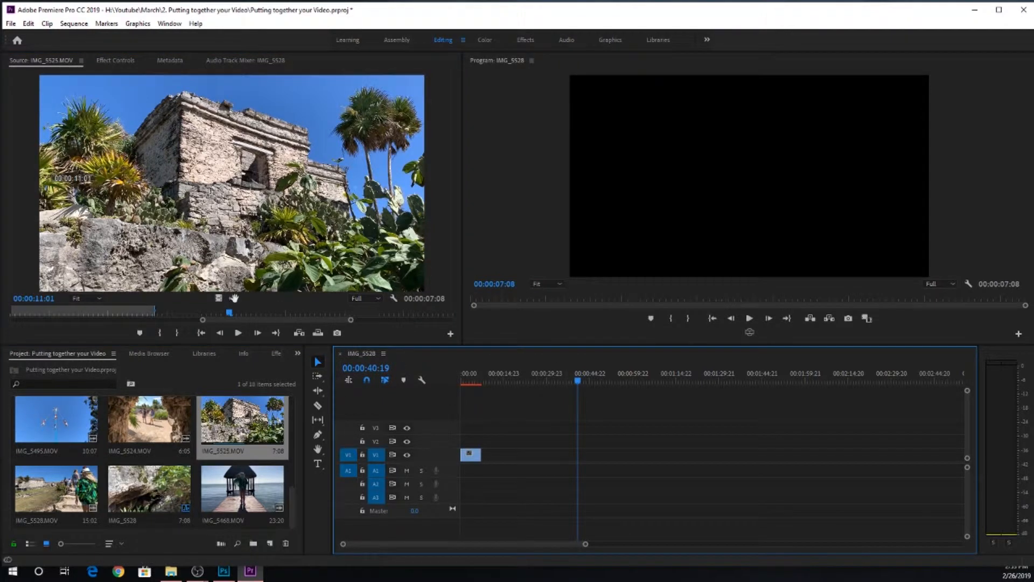
pyautogui.moveTo(233, 298); pyautogui.dragTo(470, 470)
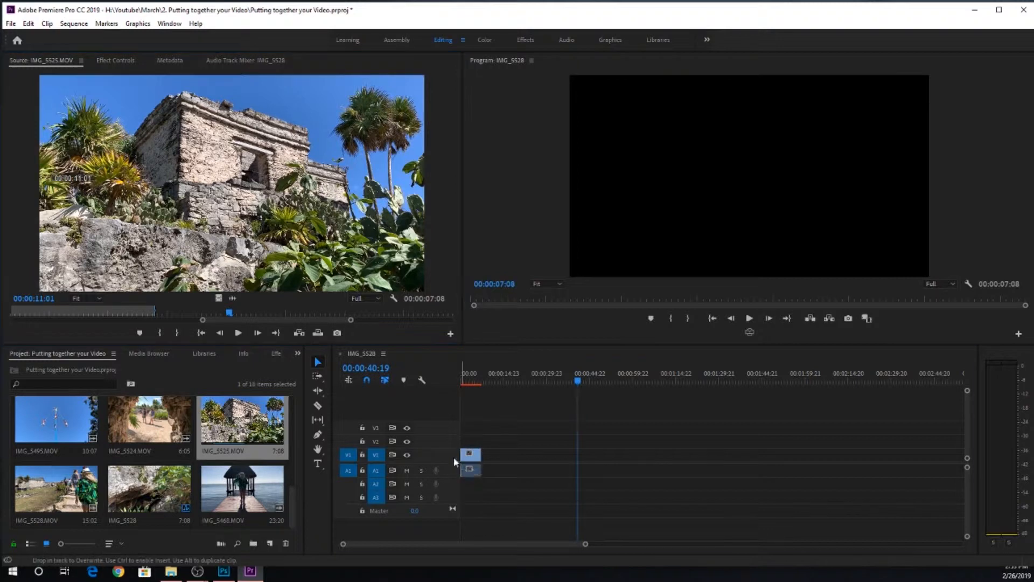
pyautogui.click(300, 334)
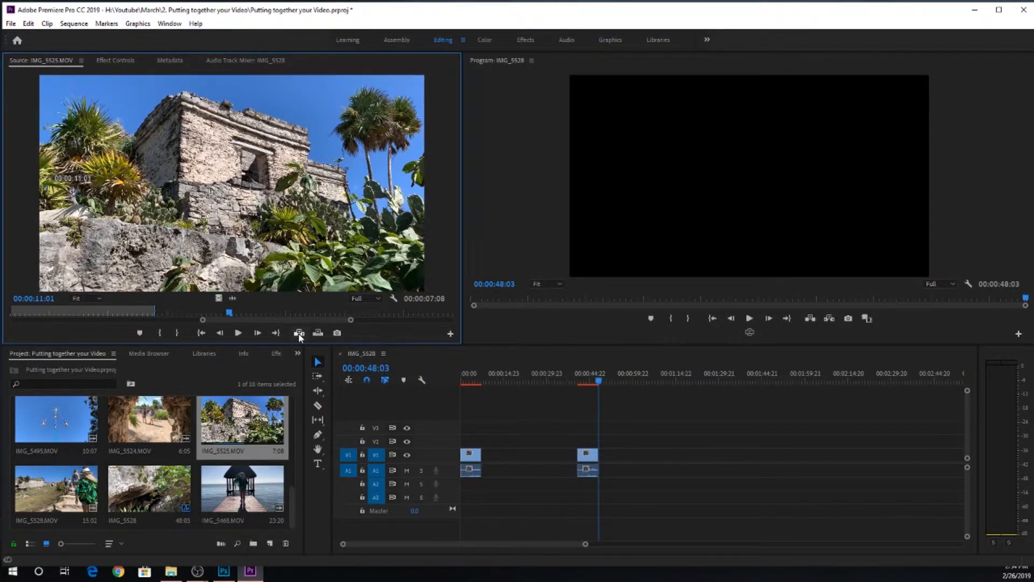
# Step: Delete both IMG_5525.MOV clips with their audio from the timeline
pyautogui.moveTo(599, 382); pyautogui.dragTo(572, 389)
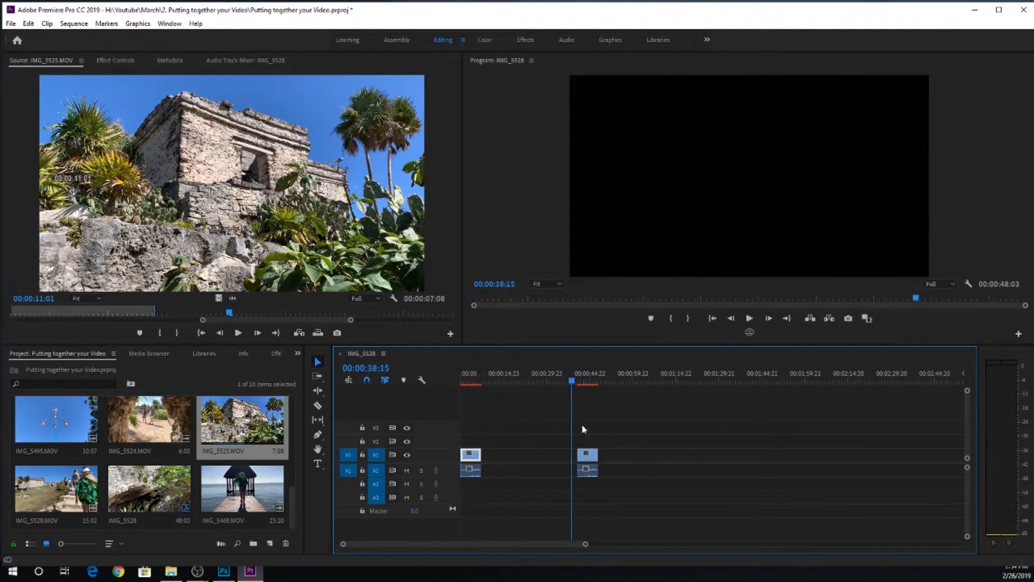
pyautogui.click(588, 455)
pyautogui.press('Delete')
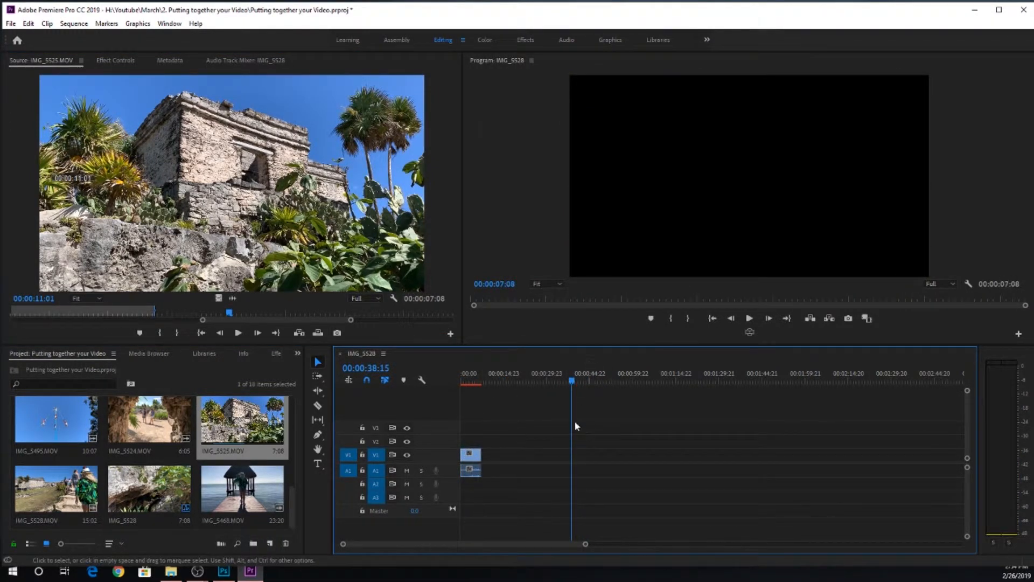
pyautogui.click(474, 459)
pyautogui.press('Delete')
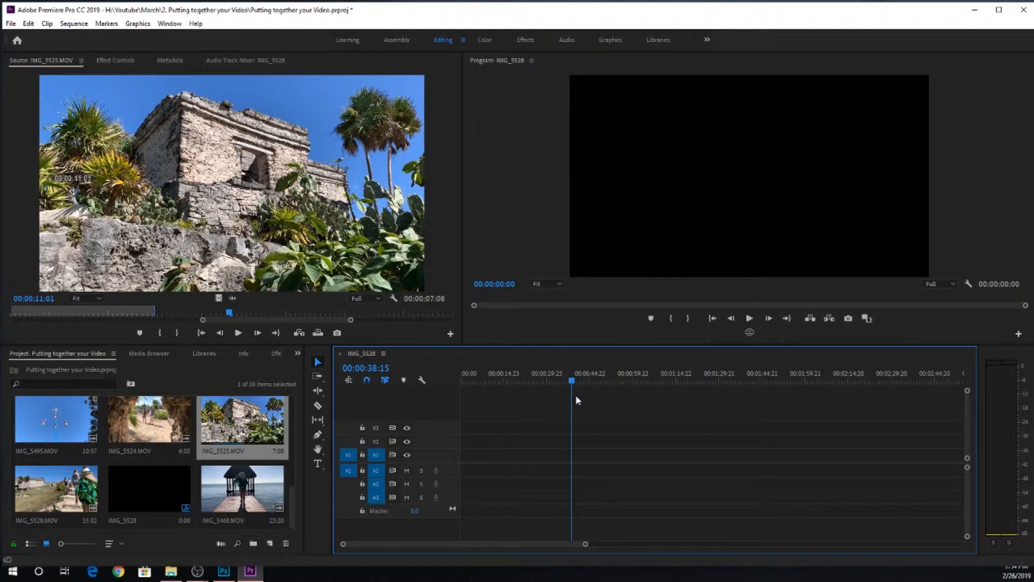
# Step: Return the timeline playhead to 00:00:00:00 and select IMG_5529.MOV in the project
pyautogui.click(459, 380)
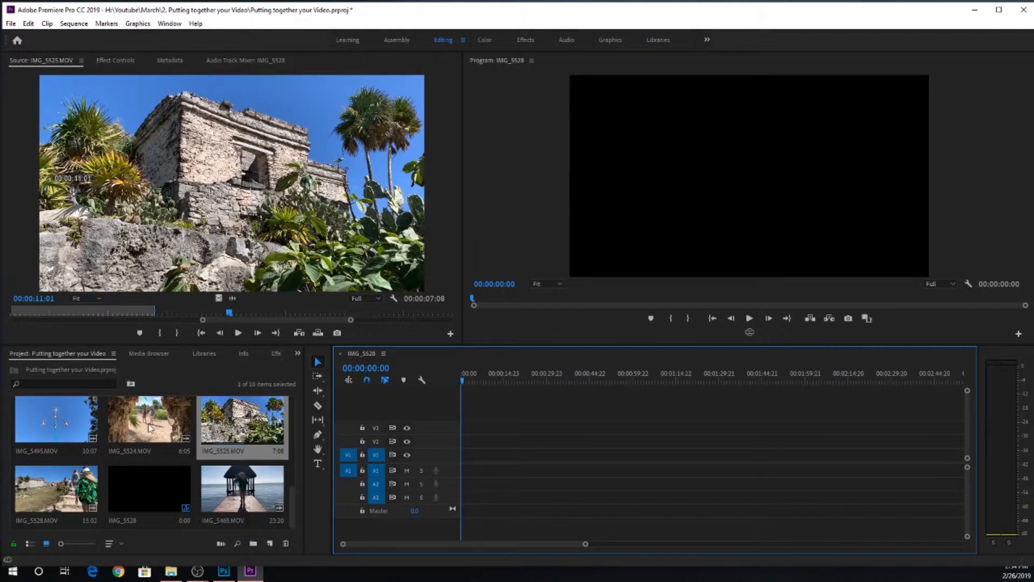
pyautogui.scroll(4, 149, 427)
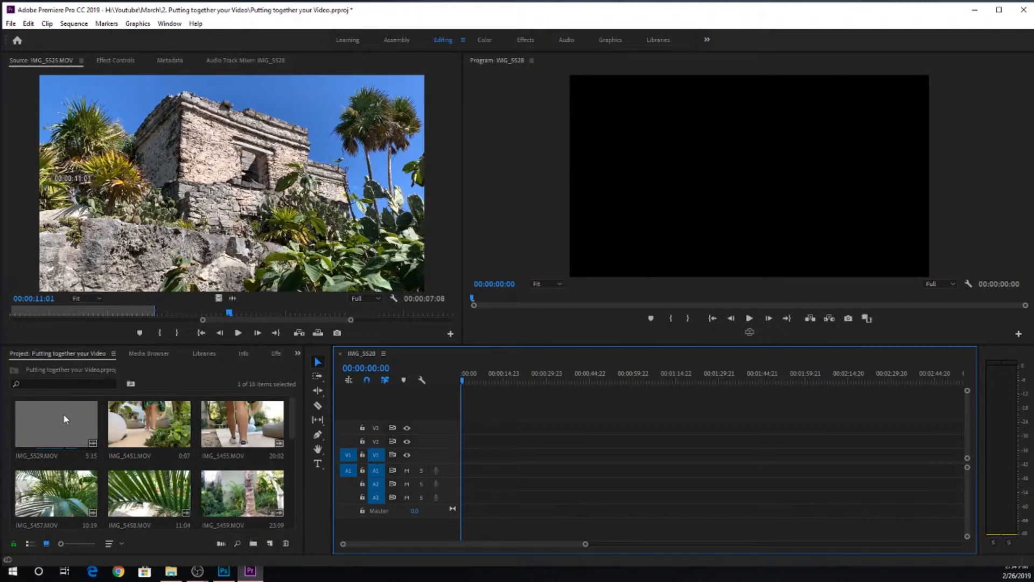
pyautogui.click(75, 426)
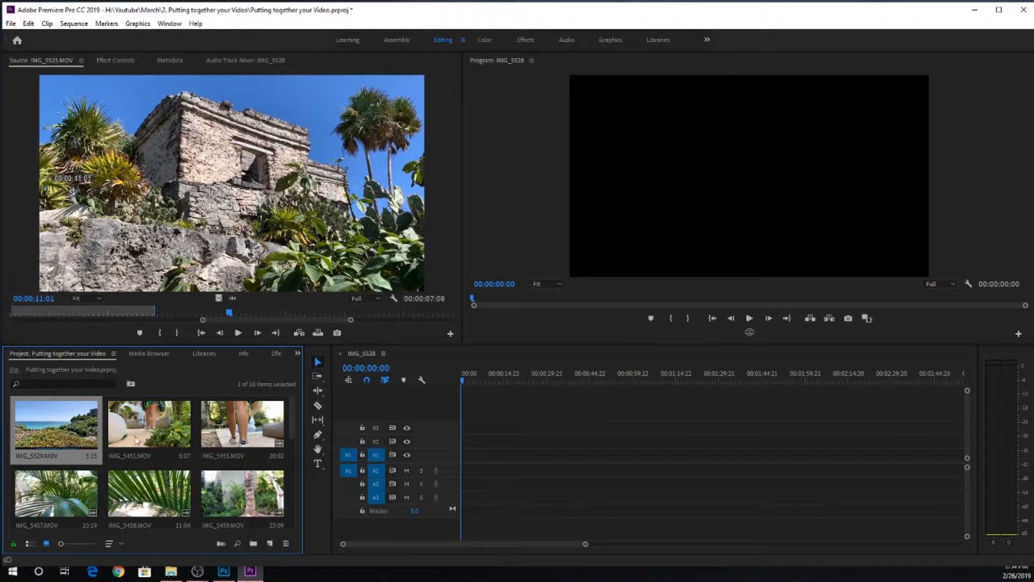
# Step: Place all the project's clips together on V1 and A1 at the start of the sequence
pyautogui.scroll(-3, 207, 485)
pyautogui.hotkey('ctrl', 'a')
pyautogui.moveTo(249, 497); pyautogui.dragTo(452, 458)
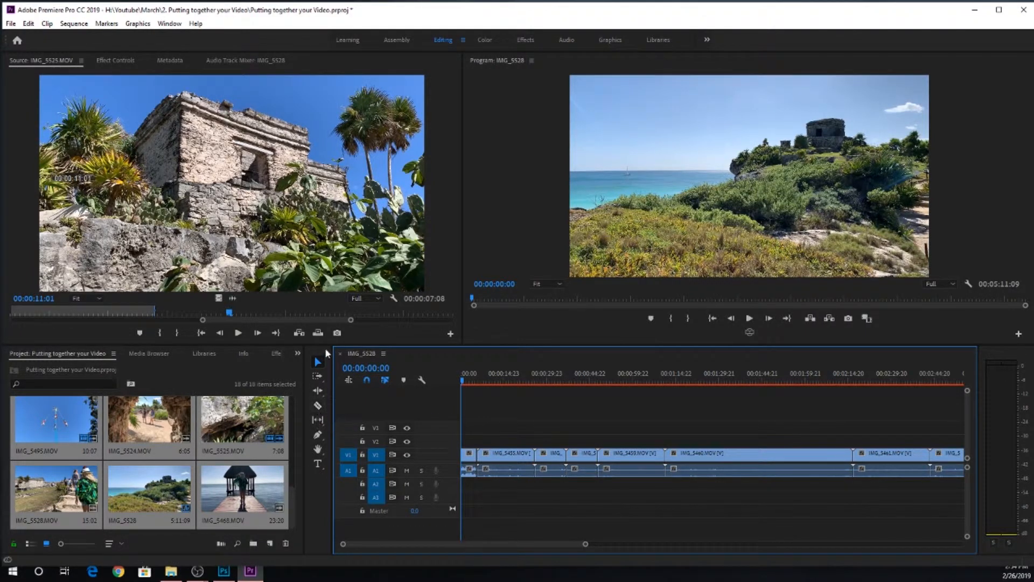
# Step: Play the sequence's first clip, split it at 00:00:03:08 and delete the part after the cut
pyautogui.press('space')
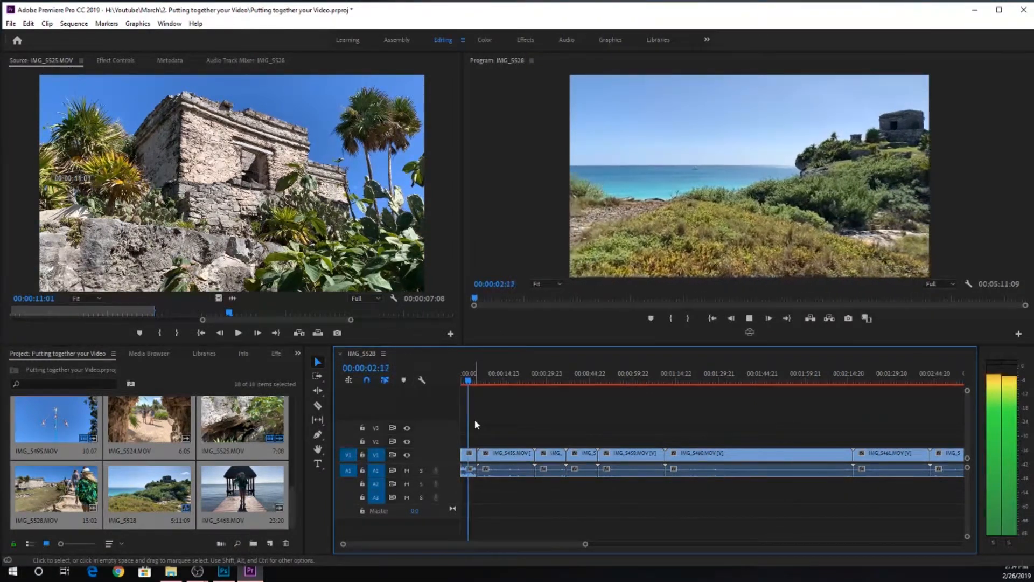
pyautogui.press('space')
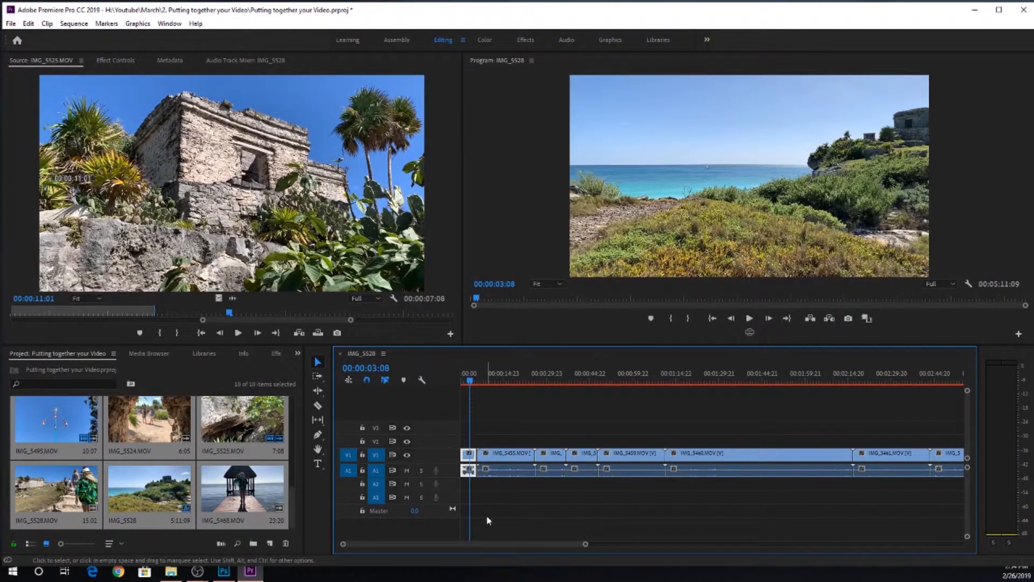
pyautogui.press('c')
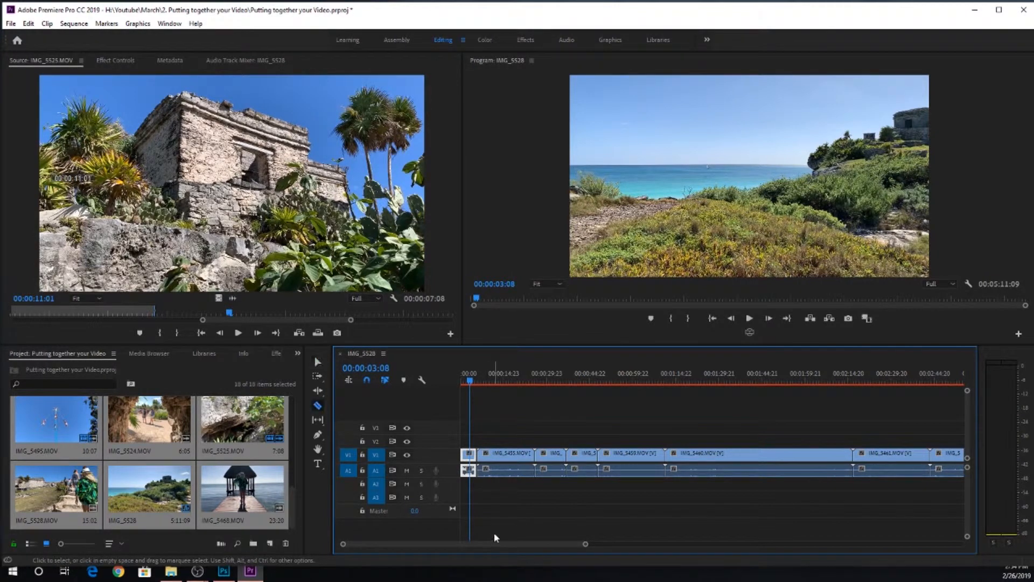
pyautogui.click(472, 455)
pyautogui.press('v')
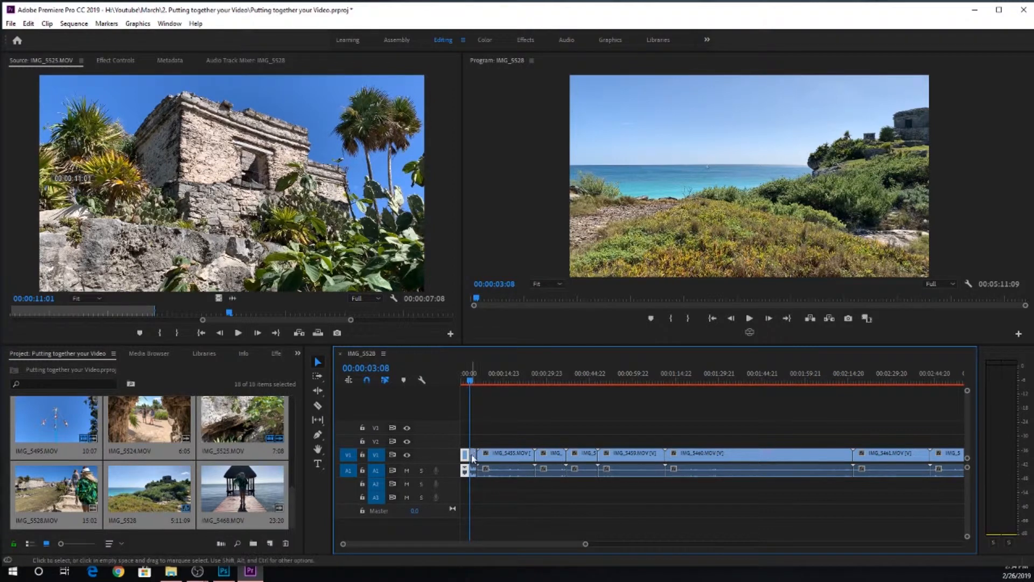
# Step: Play on into IMG_5455.MOV, split it at 00:00:08:04 and delete the part before the cut
pyautogui.press('space')
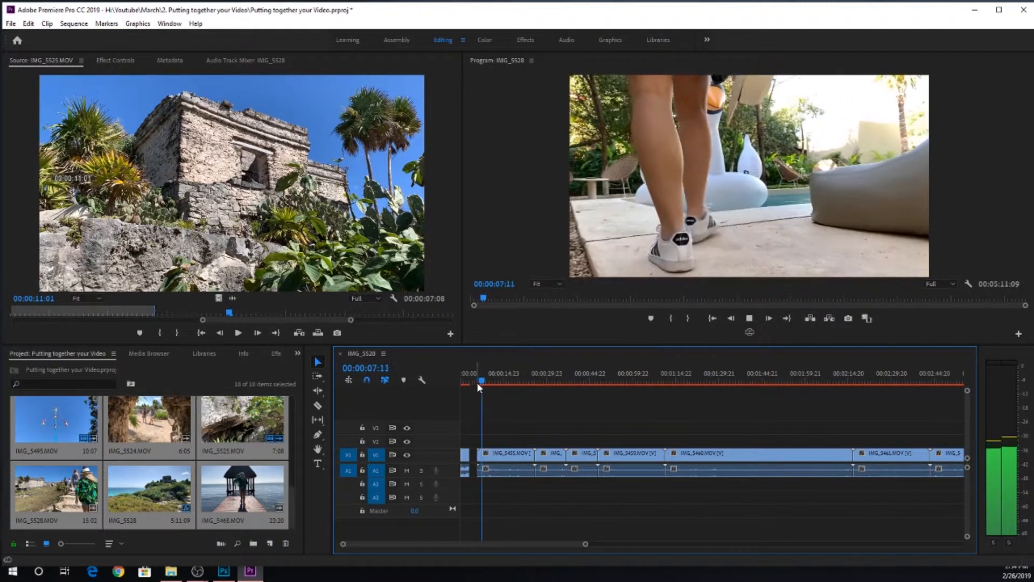
pyautogui.press('space')
pyautogui.press('d')
pyautogui.press('c')
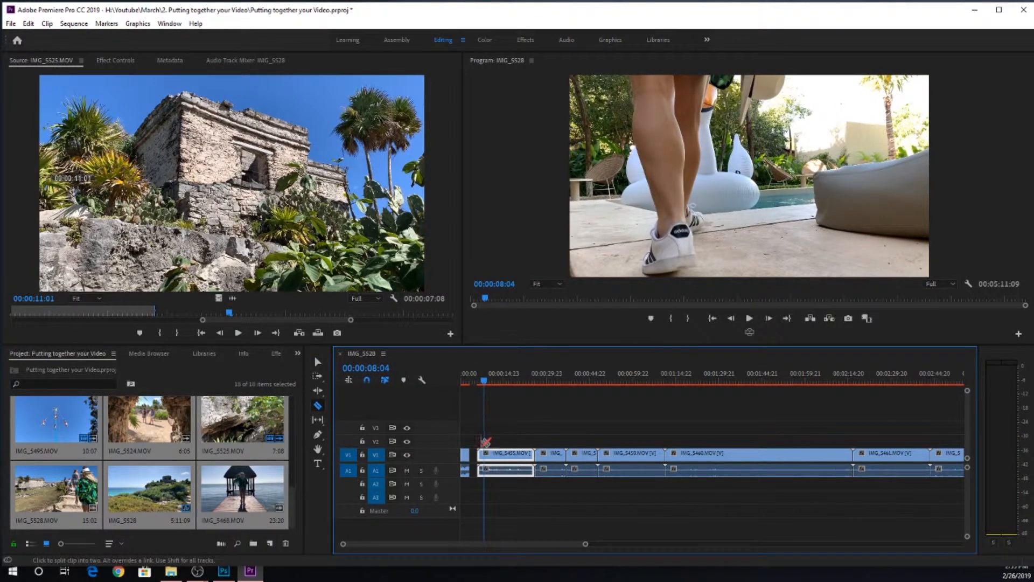
pyautogui.click(483, 454)
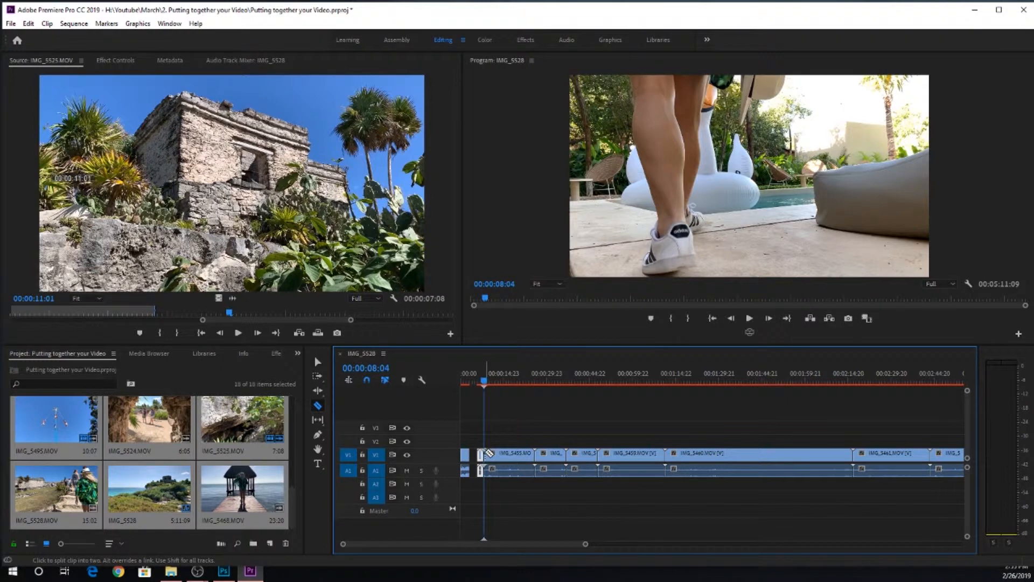
pyautogui.press('Delete')
# Step: Play the rest of IMG_5455.MOV, split it at 00:00:18:00 and delete the part after the cut
pyautogui.press('space')
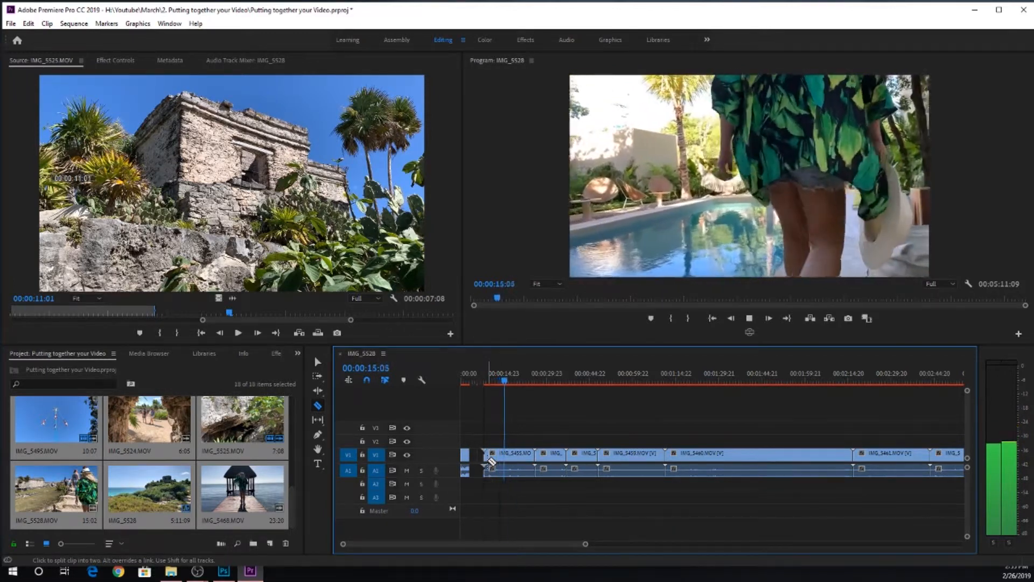
pyautogui.press('space')
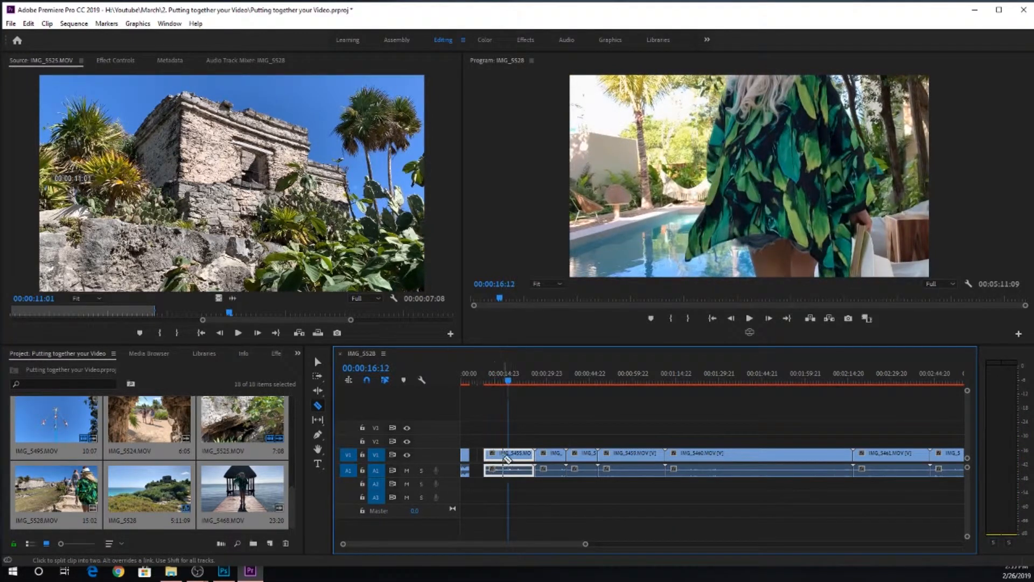
pyautogui.press('space')
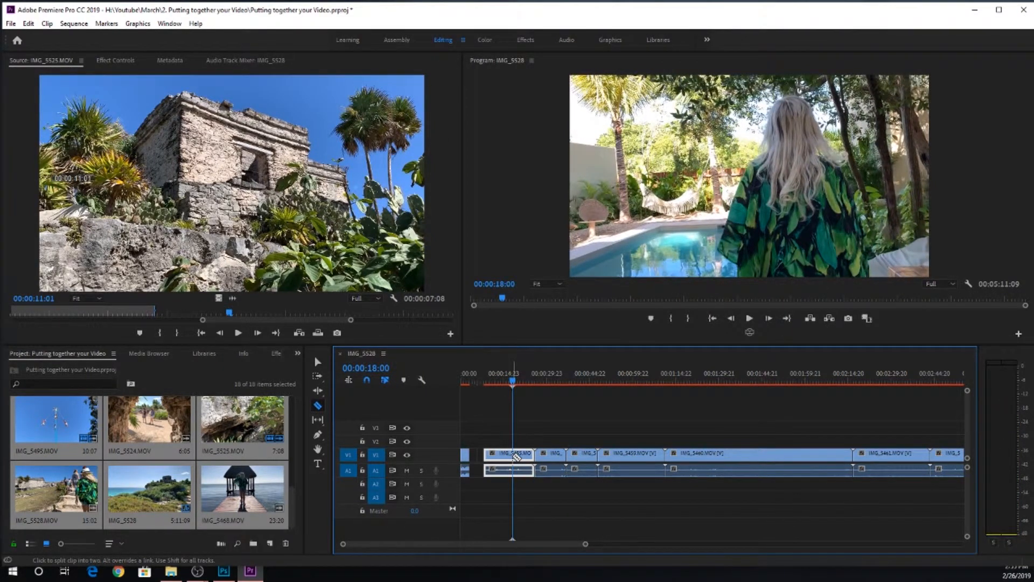
pyautogui.click(513, 455)
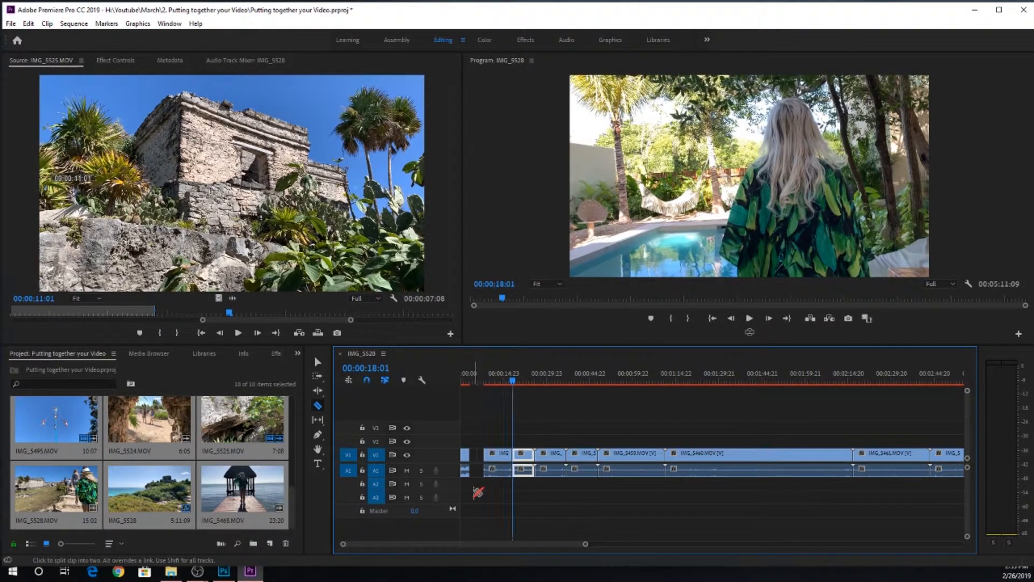
pyautogui.press('Delete')
# Step: Split the next two clips near their middles, the first at 00:00:30:22, and delete the second part of each
pyautogui.press('space')
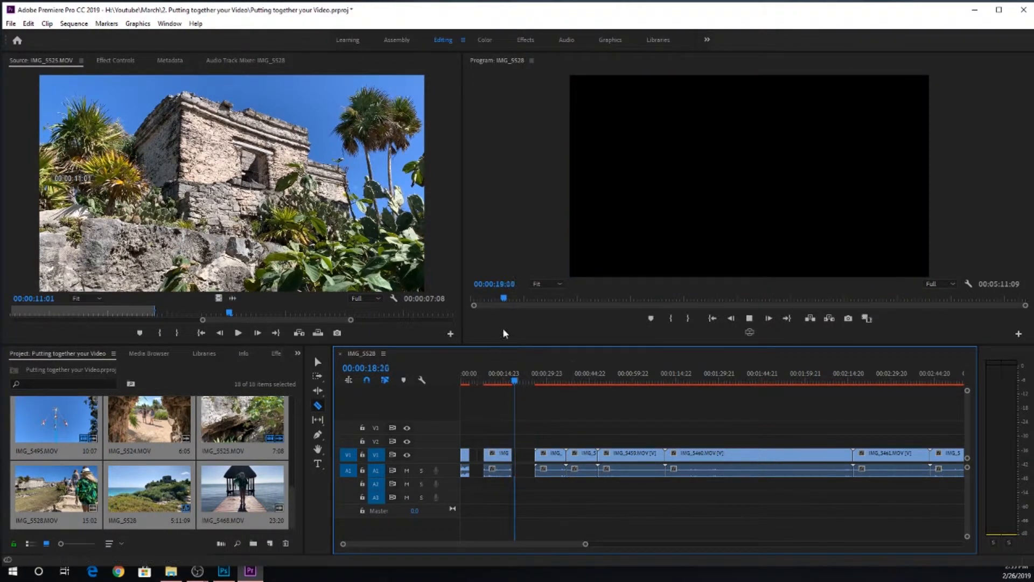
pyautogui.click(549, 380)
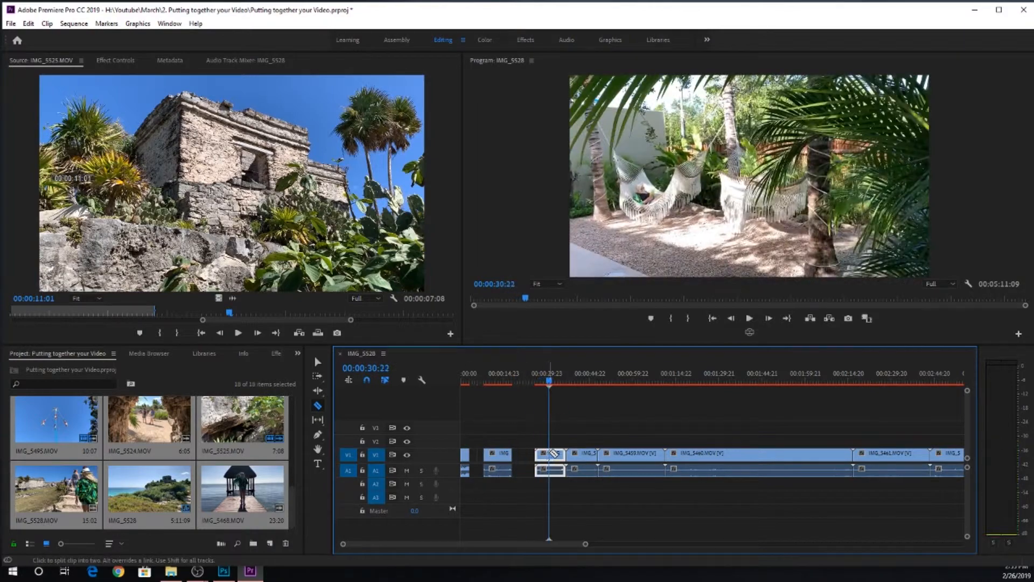
pyautogui.click(550, 455)
pyautogui.press('Delete')
pyautogui.moveTo(549, 382); pyautogui.dragTo(611, 383)
pyautogui.click(580, 454)
pyautogui.press('Delete')
# Step: Split IMG_5459.MOV at two points and delete its beginning and end, keeping only the middle section
pyautogui.click(610, 454)
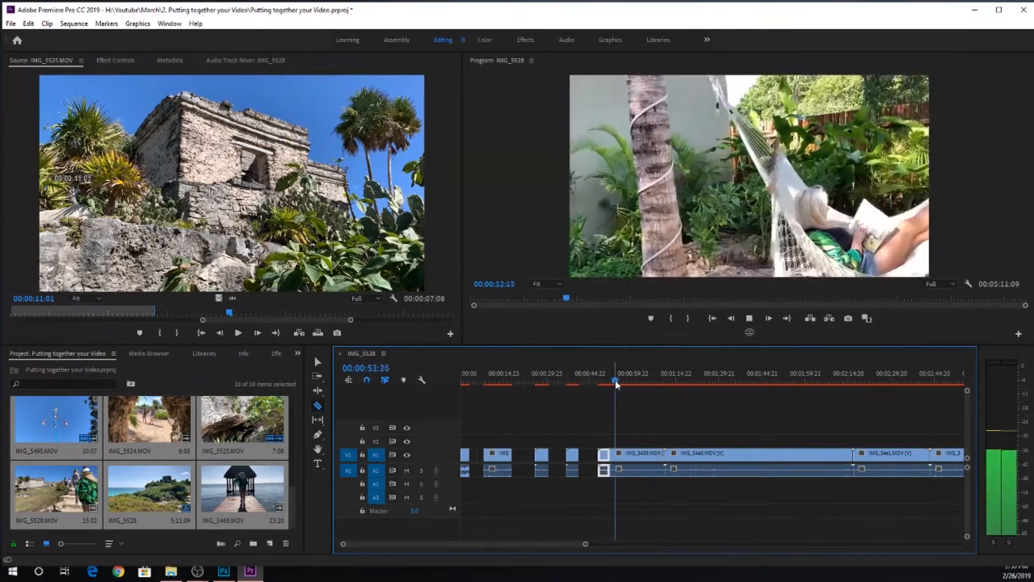
pyautogui.press('space')
pyautogui.press('Delete')
pyautogui.click(629, 454)
pyautogui.click(647, 454)
pyautogui.press('Delete')
# Step: Review IMG_5460.MOV on the timeline and delete it with its audio
pyautogui.click(666, 383)
pyautogui.press('space')
pyautogui.moveTo(675, 383); pyautogui.dragTo(799, 389)
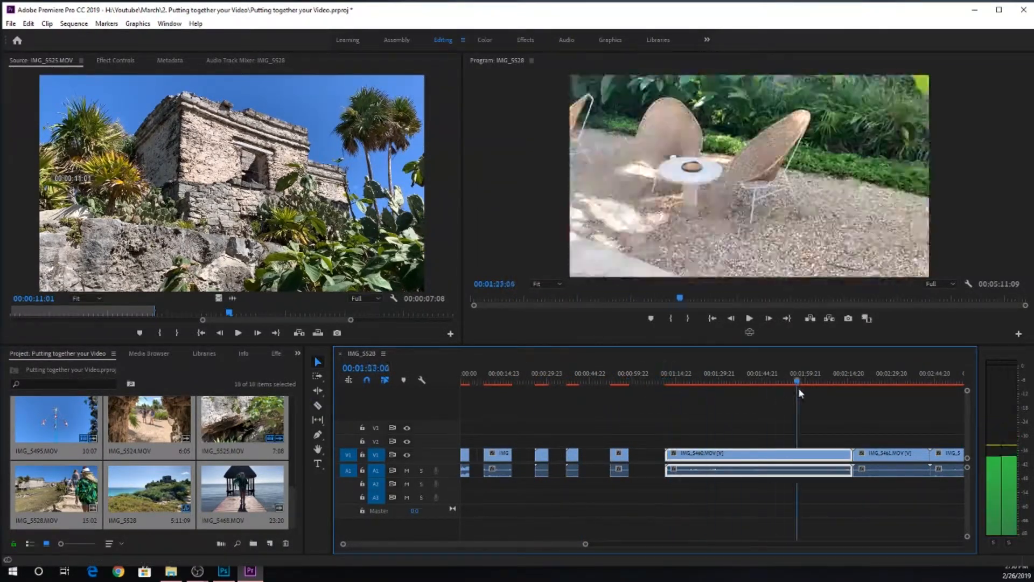
pyautogui.press('Delete')
# Step: Play IMG_5461.MOV, split it about two thirds of the way through and delete the remainder
pyautogui.click(857, 384)
pyautogui.press('space')
pyautogui.press('c')
pyautogui.click(881, 456)
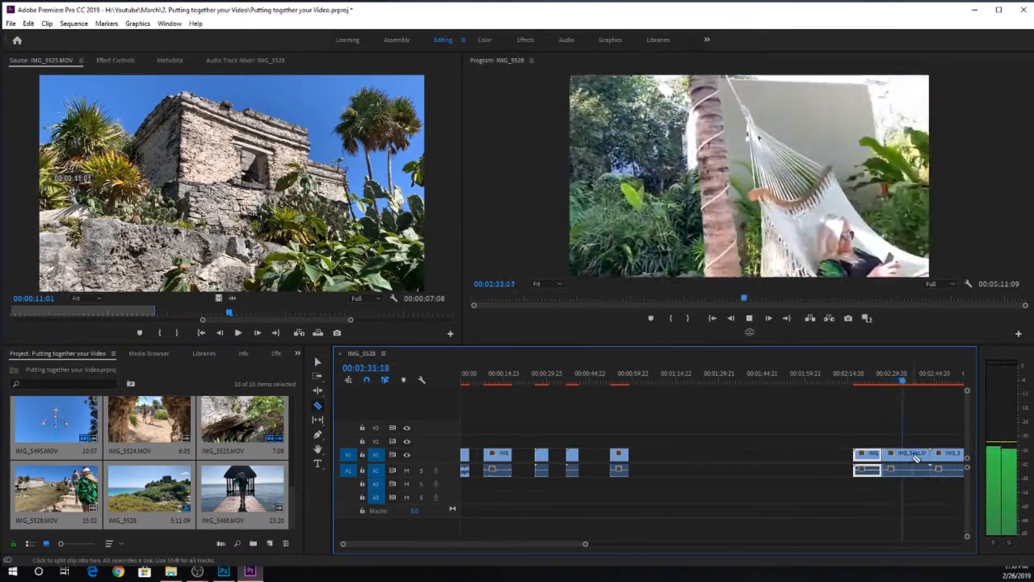
pyautogui.hotkey('ctrl', 'z')
pyautogui.click(905, 469)
pyautogui.press('Delete')
# Step: Delete the clip following IMG_5461.MOV, and split the palm-leaf sign clip after it, removing its end
pyautogui.click(931, 384)
pyautogui.moveTo(577, 543); pyautogui.dragTo(622, 541)
pyautogui.press('Delete')
pyautogui.click(694, 383)
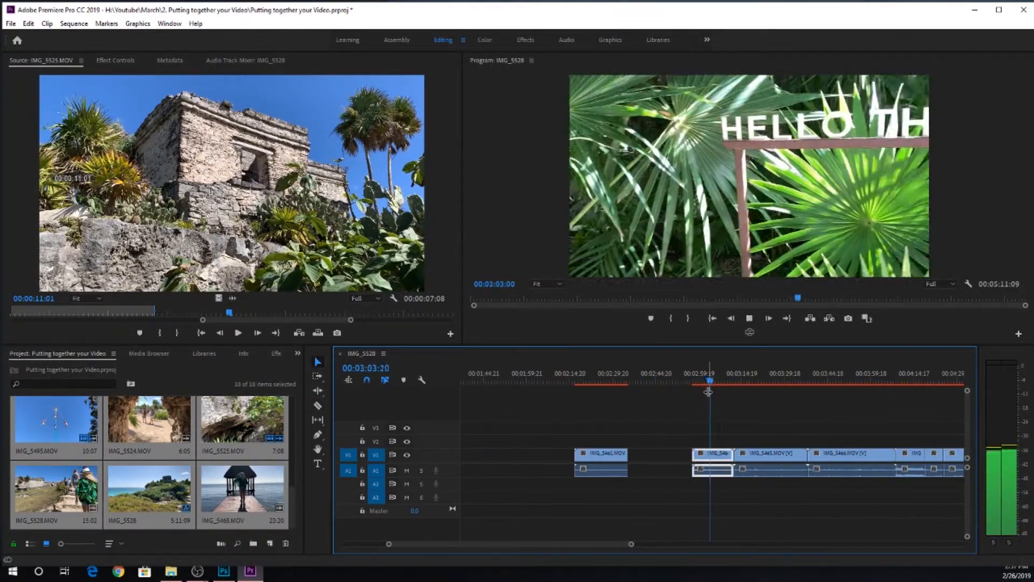
pyautogui.press('c')
pyautogui.click(721, 456)
pyautogui.press('Delete')
# Step: Delete IMG_5465.MOV, and split IMG_5466.MOV near its end and delete the part after the cut
pyautogui.click(736, 383)
pyautogui.moveTo(738, 384); pyautogui.dragTo(893, 391)
pyautogui.press('Delete')
pyautogui.press('c')
pyautogui.click(881, 456)
pyautogui.press('v')
pyautogui.click(889, 455)
pyautogui.press('Delete')
# Step: Split the clip after IMG_5466.MOV close to its start and delete everything after the cut
pyautogui.click(911, 455)
pyautogui.press('space')
pyautogui.click(901, 455)
pyautogui.press('Delete')
# Step: Delete the last four clips, through IMG_5468.MOV, from the end of the timeline
pyautogui.moveTo(596, 544); pyautogui.dragTo(636, 543)
pyautogui.click(686, 382)
pyautogui.click(683, 464)
pyautogui.press('Delete')
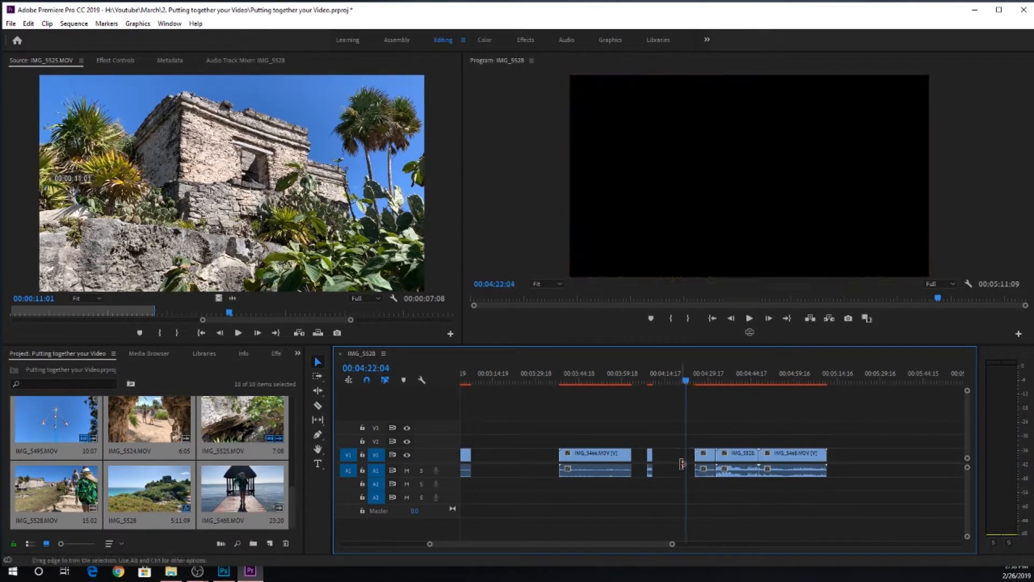
pyautogui.click(699, 381)
pyautogui.moveTo(701, 427); pyautogui.dragTo(808, 483)
pyautogui.press('Delete')
# Step: Join the short last clip and IMG_5466.MOV to the sign clip, and move the sign clip with IMG_5466.MOV against IMG_5461.MOV
pyautogui.click(650, 457)
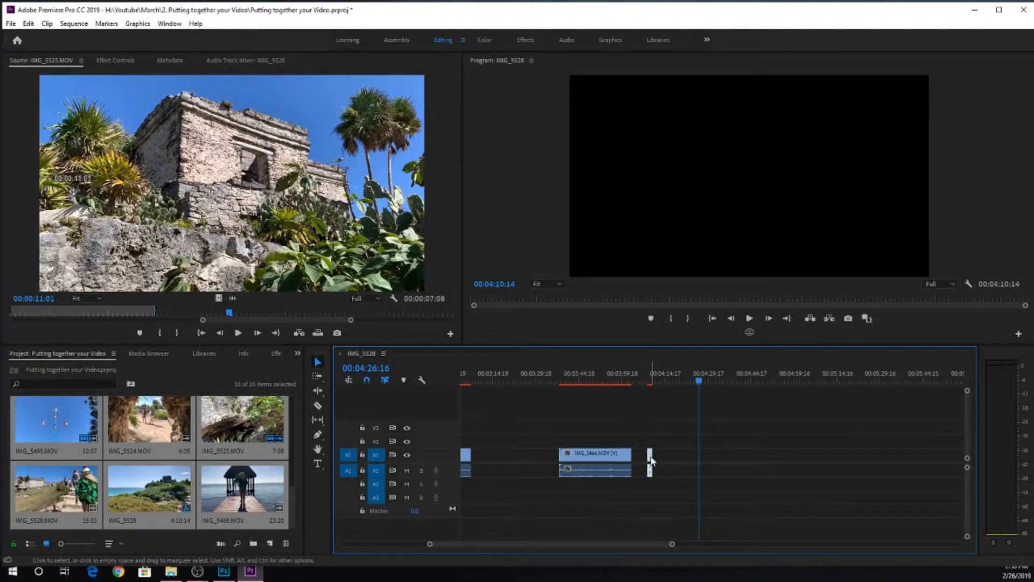
pyautogui.moveTo(651, 460); pyautogui.dragTo(518, 458)
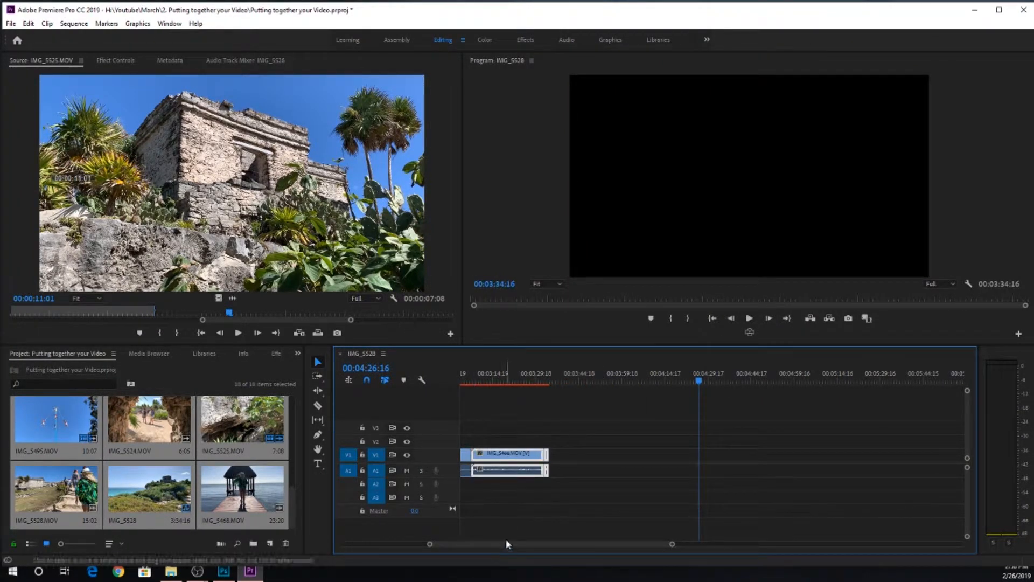
pyautogui.scroll(5, 491, 542)
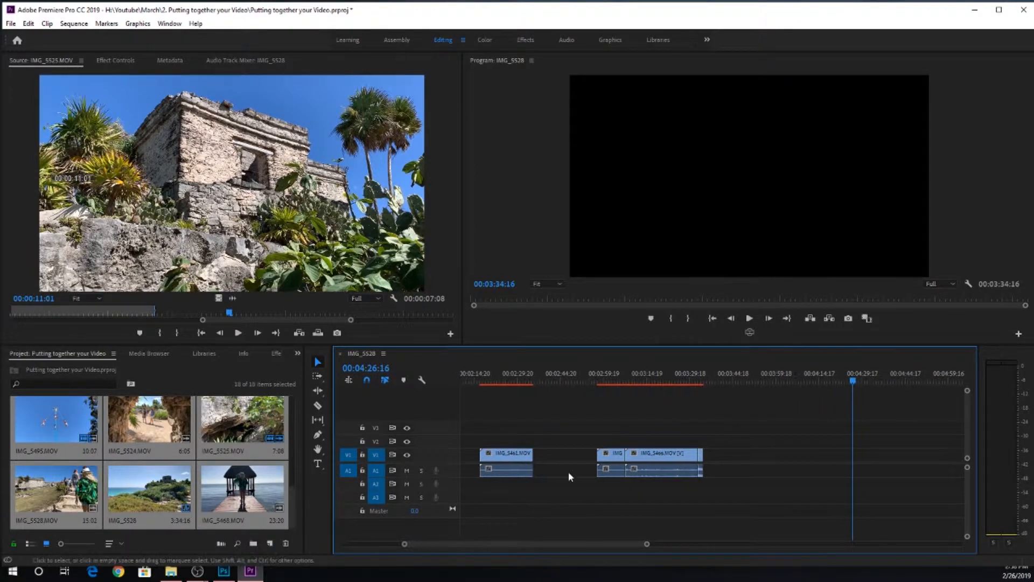
pyautogui.moveTo(587, 489); pyautogui.dragTo(670, 434)
pyautogui.moveTo(609, 457); pyautogui.dragTo(546, 458)
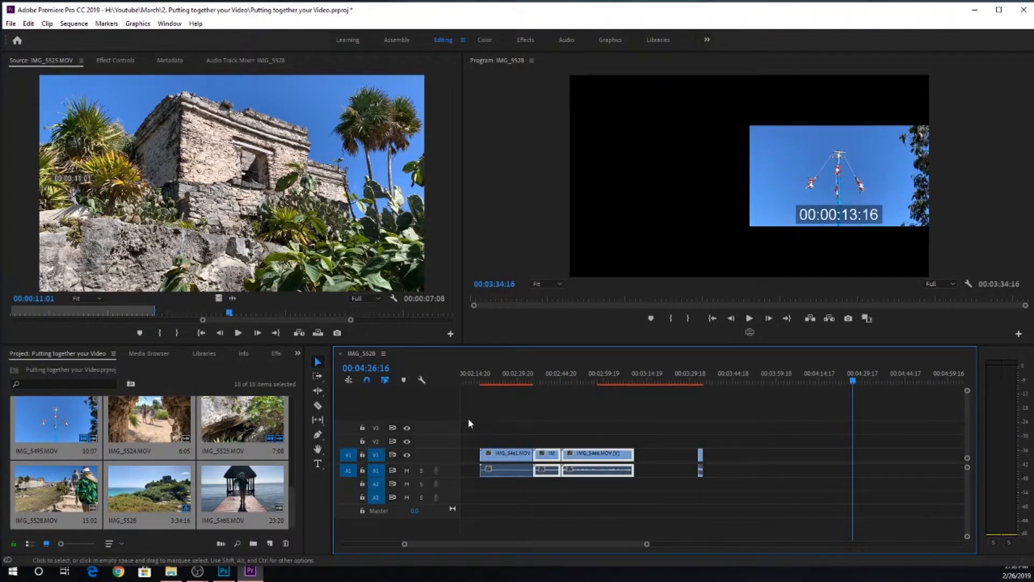
# Step: Move the three joined clips earlier, with the IMG_5459.MOV piece directly before them and the short last clip directly after
pyautogui.moveTo(467, 418); pyautogui.dragTo(581, 508)
pyautogui.moveTo(579, 456); pyautogui.dragTo(680, 461)
pyautogui.scroll(5, 512, 543)
pyautogui.moveTo(605, 545); pyautogui.dragTo(701, 544)
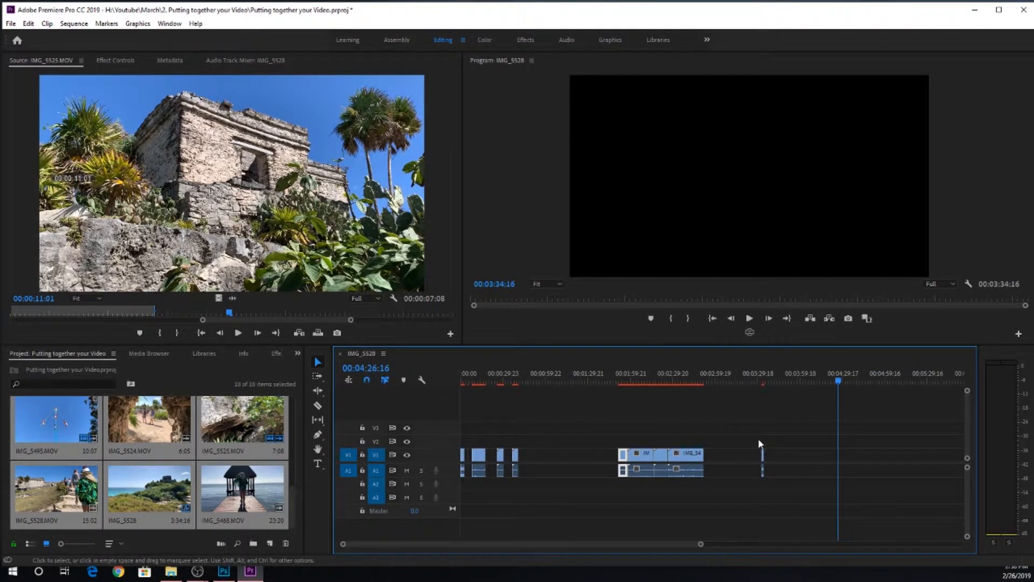
pyautogui.moveTo(759, 439); pyautogui.dragTo(707, 468)
# Step: Move the four opening clips one by one against the front of the joined clips, closing every gap
pyautogui.moveTo(512, 458); pyautogui.dragTo(624, 455)
pyautogui.hotkey('ctrl', 'z')
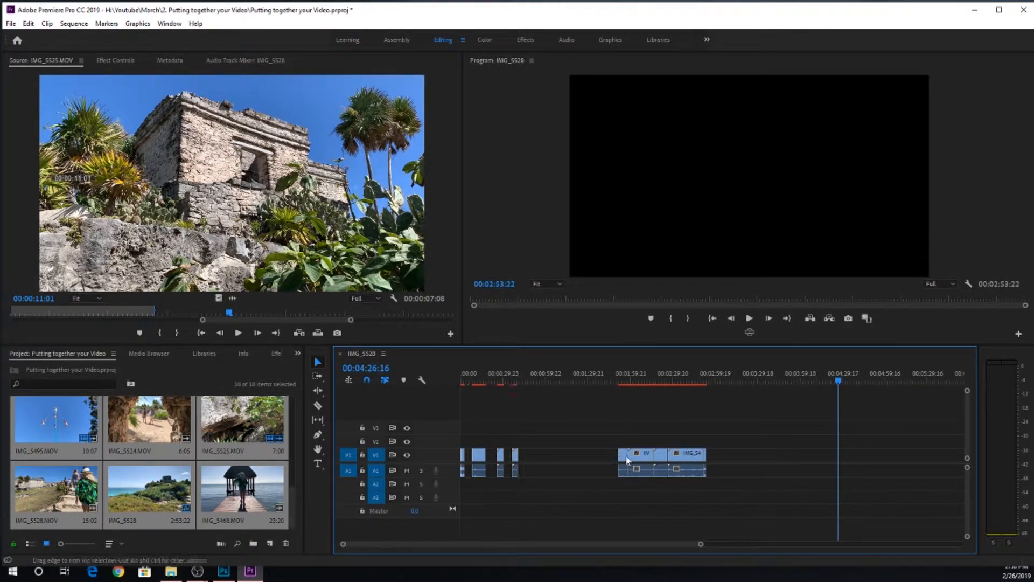
pyautogui.moveTo(520, 459); pyautogui.dragTo(620, 457)
pyautogui.moveTo(502, 459); pyautogui.dragTo(607, 458)
pyautogui.moveTo(480, 458); pyautogui.dragTo(598, 458)
pyautogui.moveTo(499, 459); pyautogui.dragTo(591, 458)
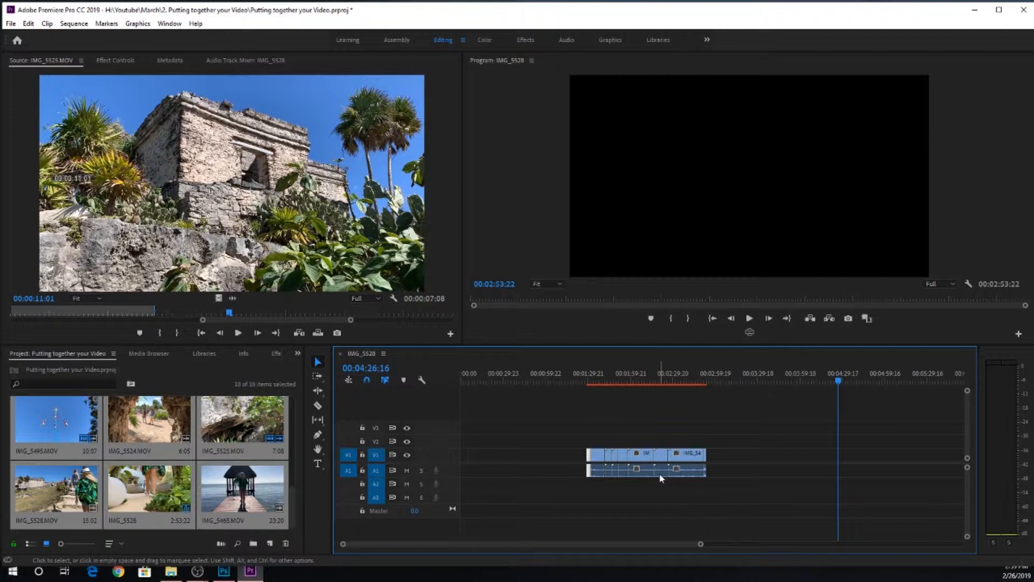
# Step: Switch to Soundstripe in the browser, search the songs for "tropical" and play Tropical Rain by New Wave Sounds
pyautogui.hotkey('alt', 'Tab')
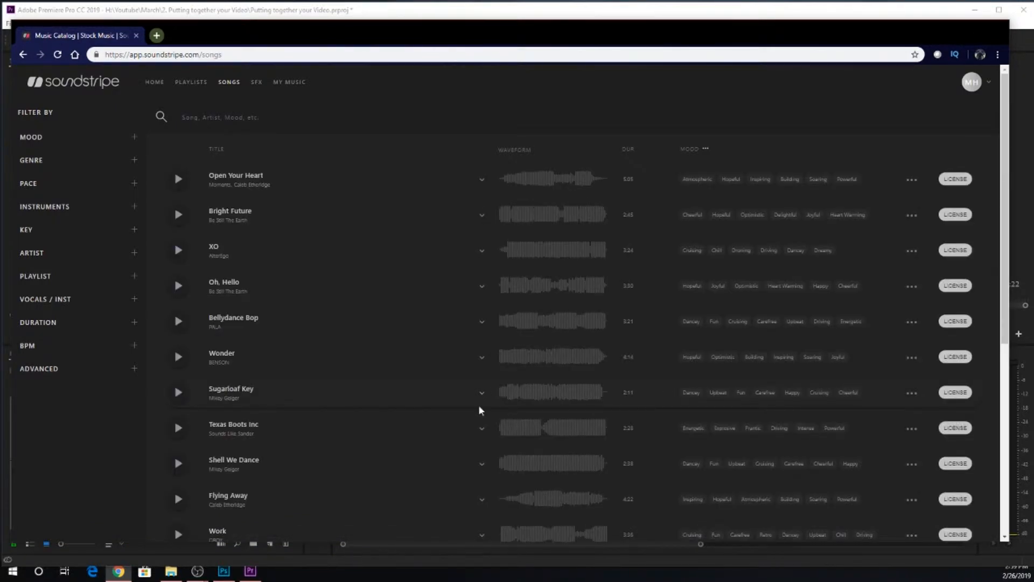
pyautogui.click(232, 117)
pyautogui.write('tr')
pyautogui.write('opical')
pyautogui.press('Return')
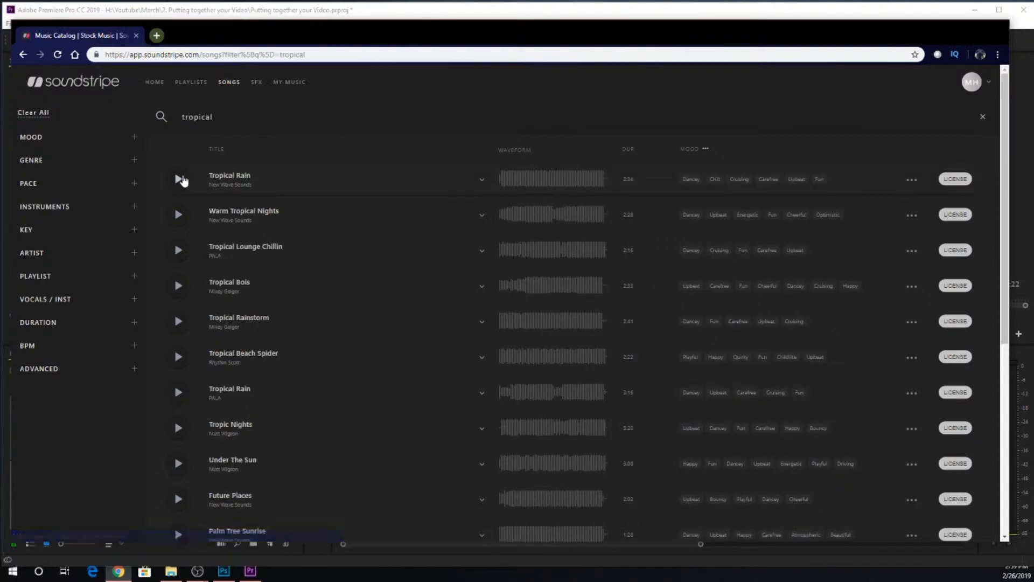
pyautogui.click(180, 179)
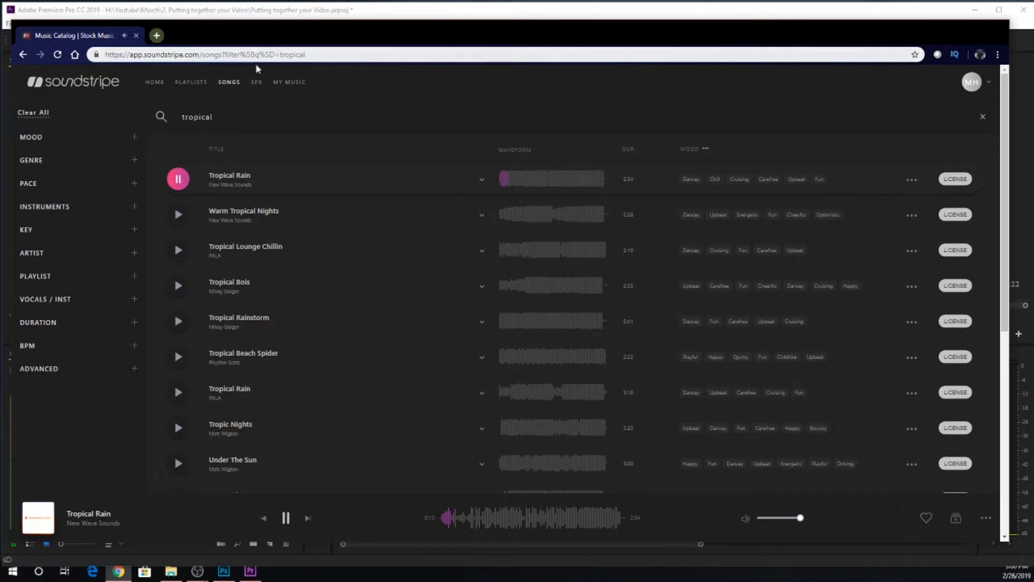
# Step: License Tropical Rain for a YouTube Creator project titled "Blue Sky Tulum 2" and download the 1:02 instrumental as WAV
pyautogui.moveTo(283, 86)
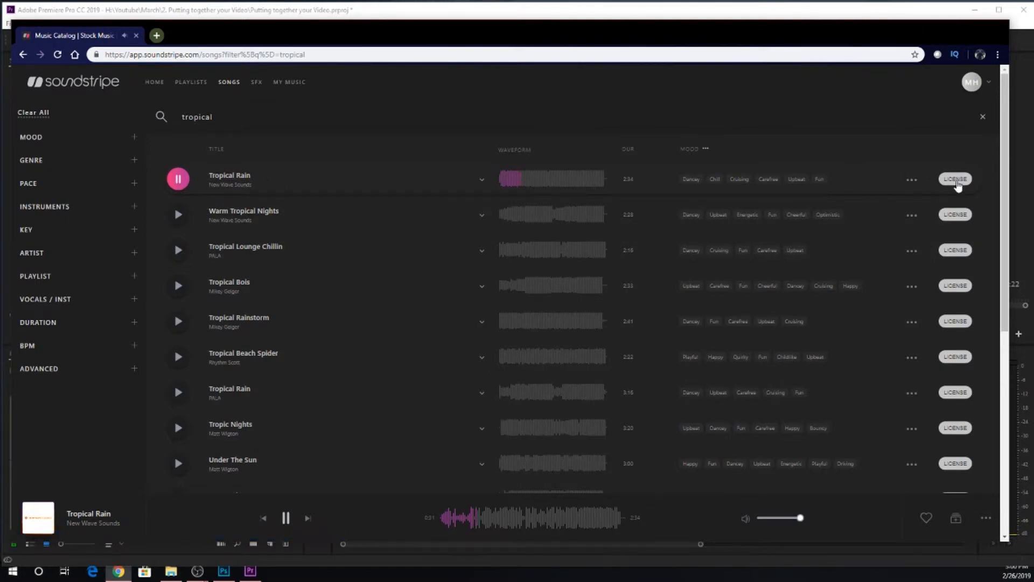
pyautogui.click(956, 180)
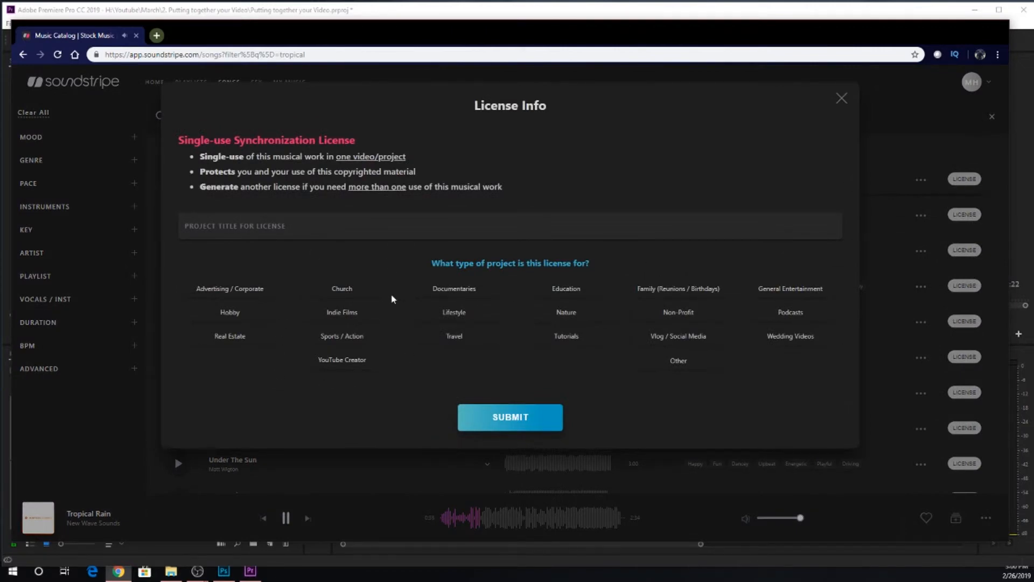
pyautogui.click(361, 362)
pyautogui.click(294, 236)
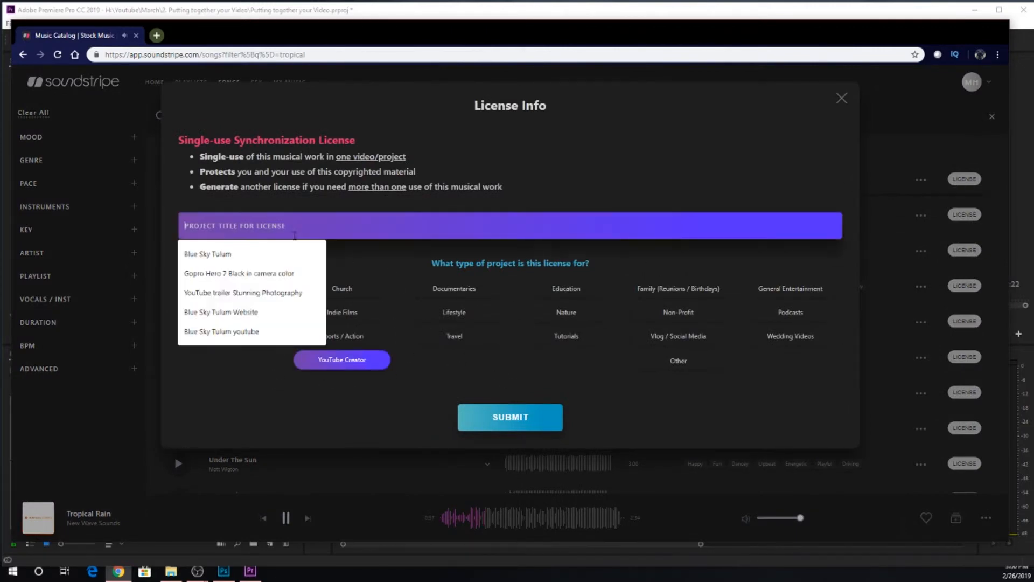
pyautogui.click(241, 254)
pyautogui.write('2')
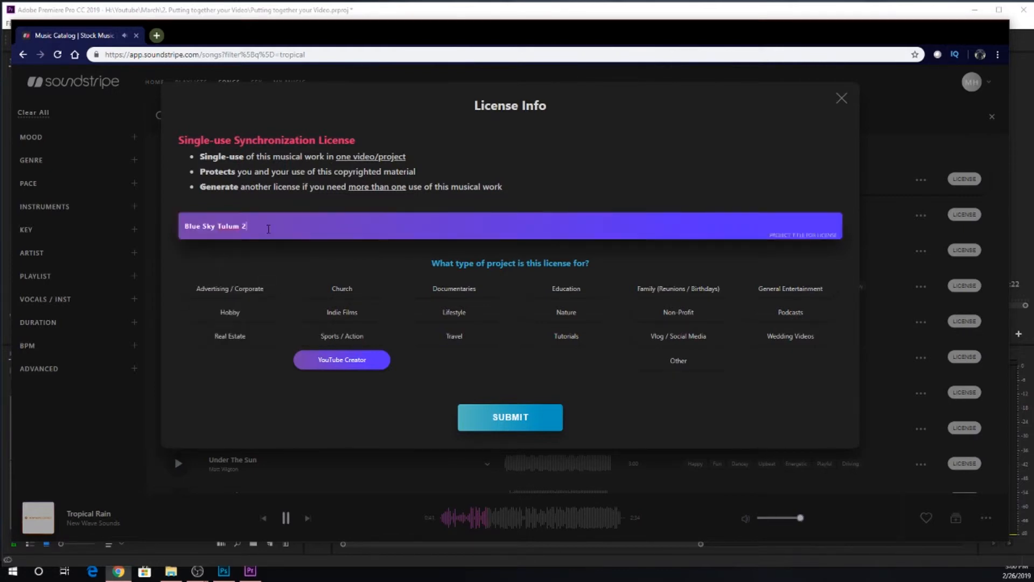
pyautogui.click(518, 417)
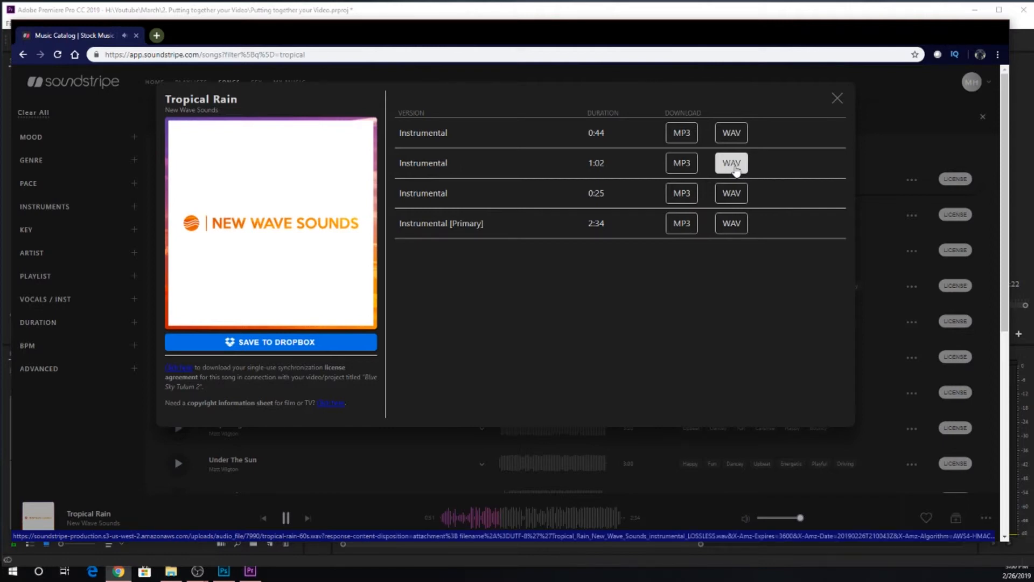
pyautogui.click(733, 164)
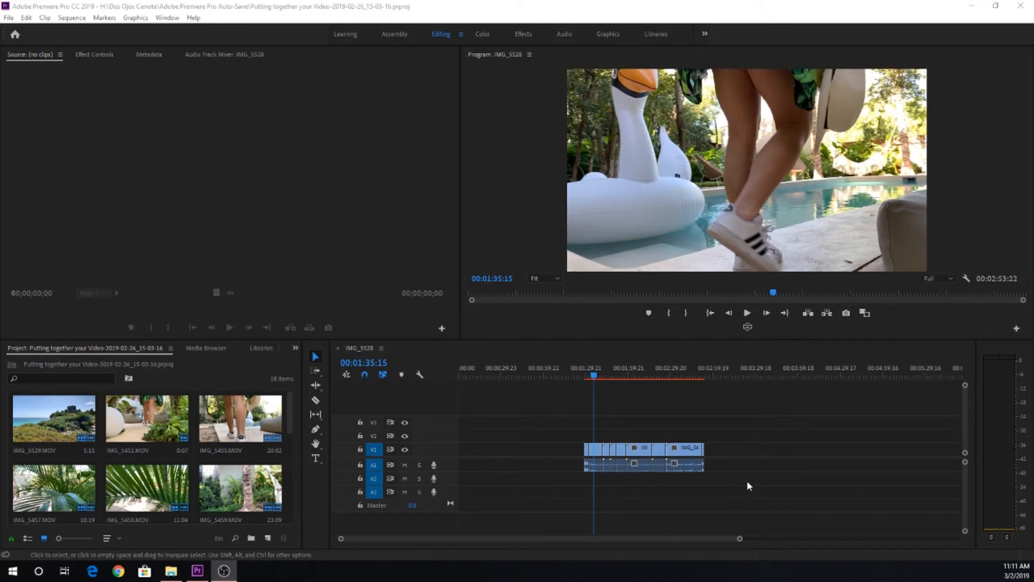
# Step: Unlink the audio from the video for all the clips on the timeline
pyautogui.click(694, 452)
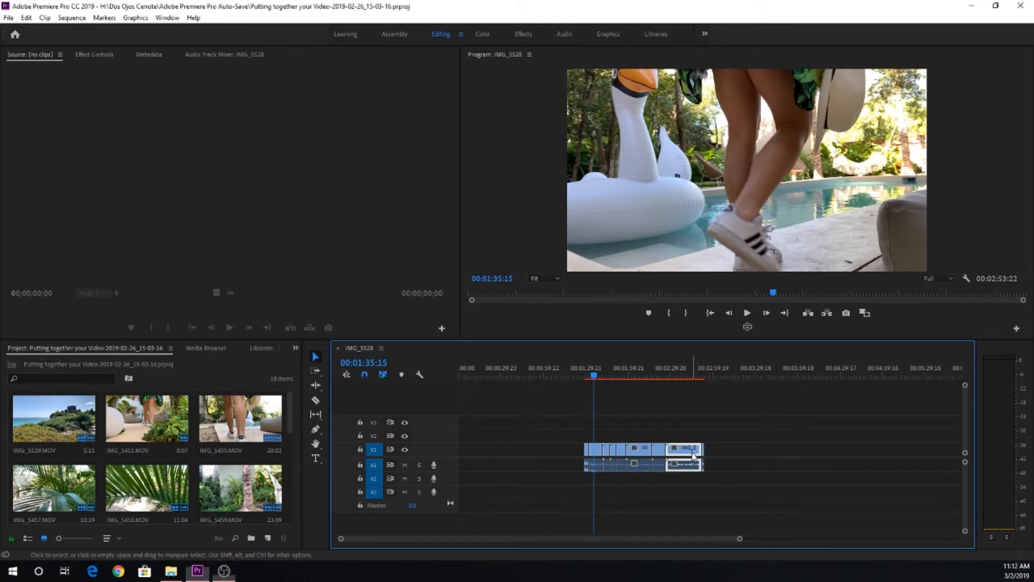
pyautogui.click(662, 454)
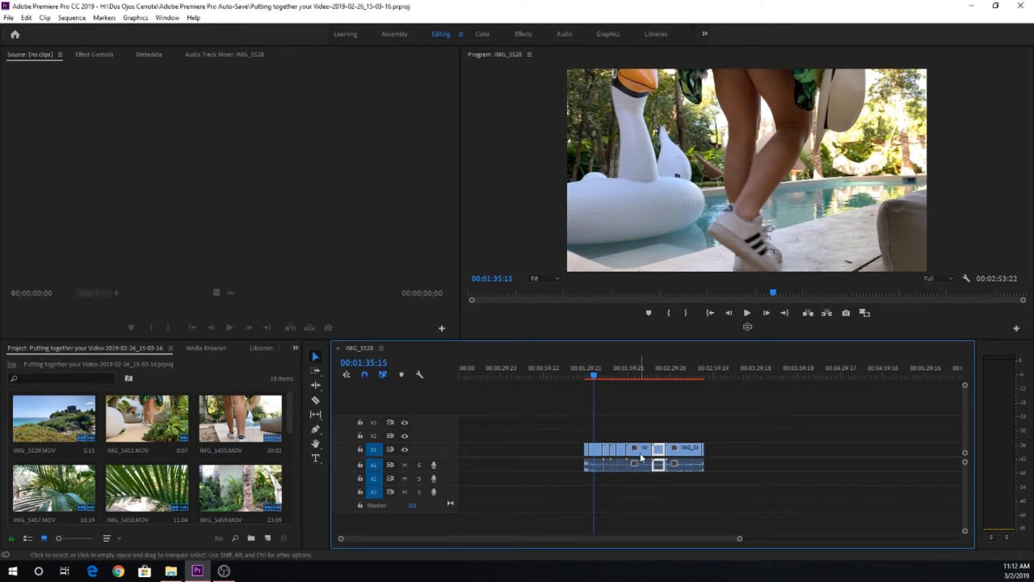
pyautogui.moveTo(568, 431); pyautogui.dragTo(739, 489)
pyautogui.rightClick(694, 463)
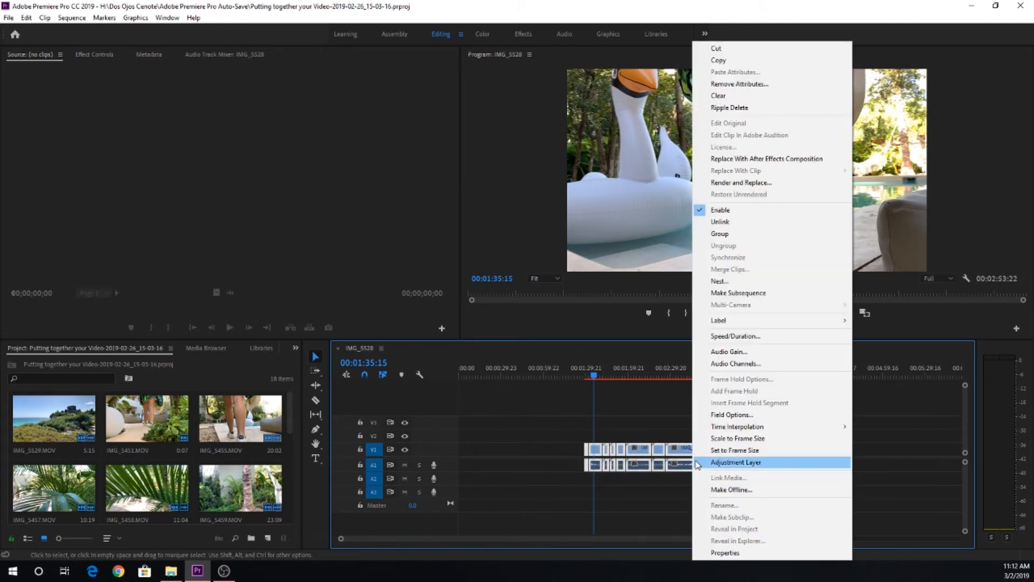
pyautogui.click(726, 223)
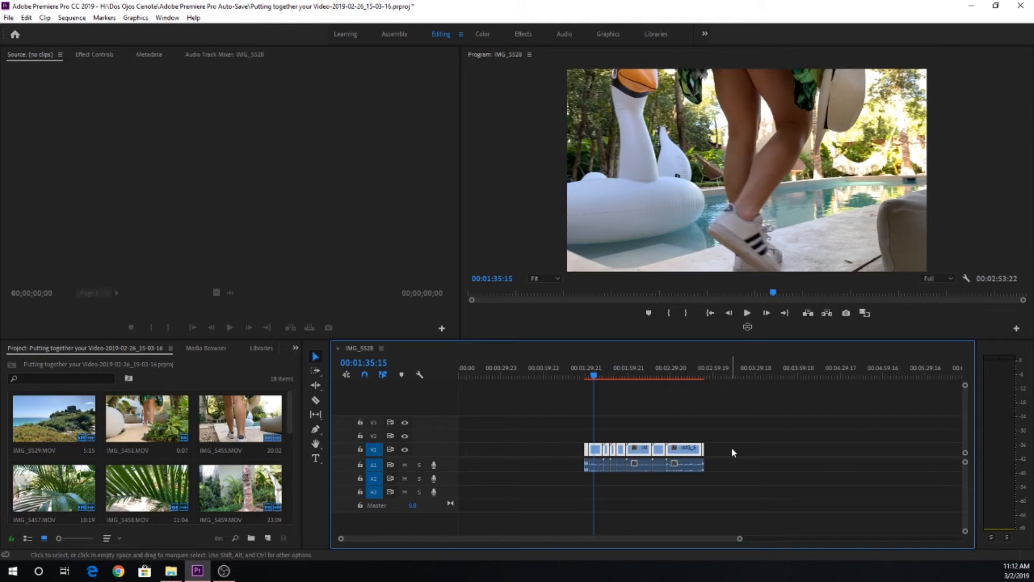
# Step: Select only the unlinked audio clips on track A1, leaving the video clips on V1 out of the selection
pyautogui.click(587, 484)
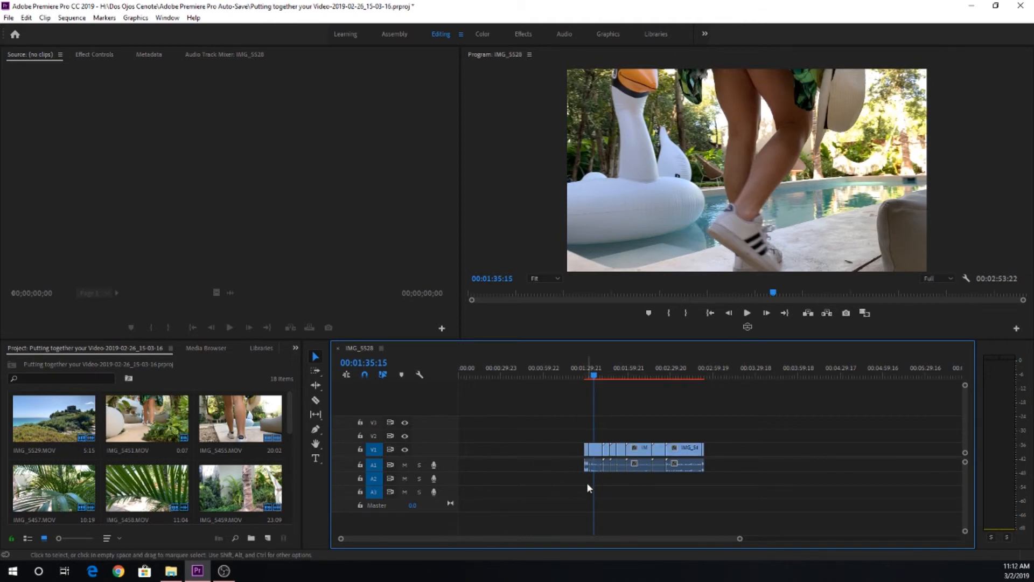
pyautogui.moveTo(570, 484); pyautogui.dragTo(729, 466)
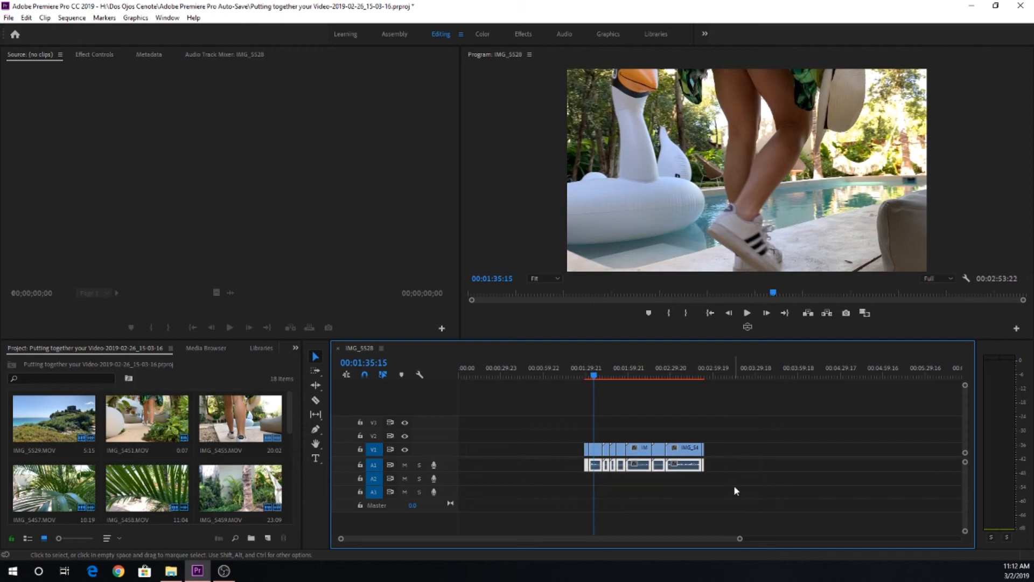
pyautogui.click(733, 485)
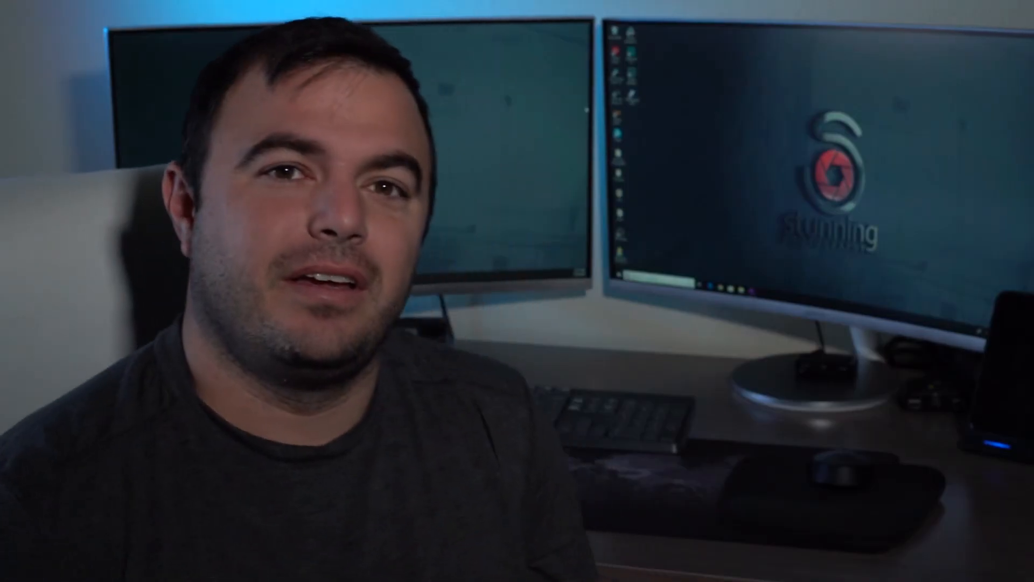